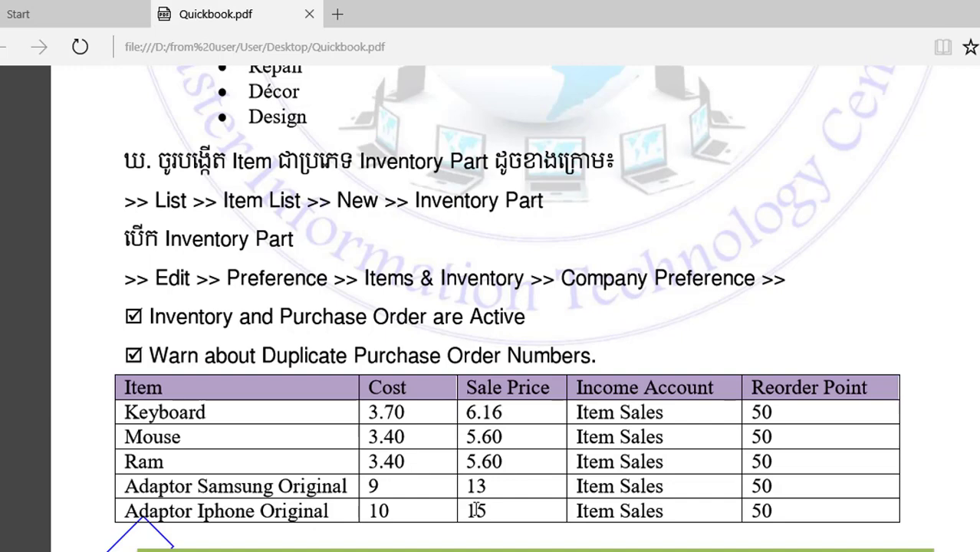
# Step: Review the Sale Tax item table in the Quickbook.pdf exercise, including its names, descriptions, tax rates and tax agency
pyautogui.scroll(-7, 497, 476)
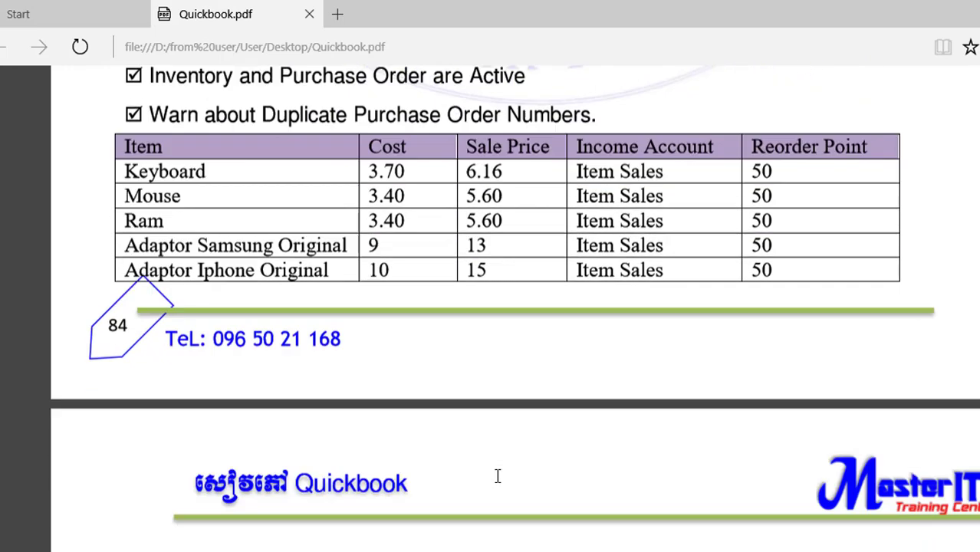
pyautogui.scroll(-1, 498, 476)
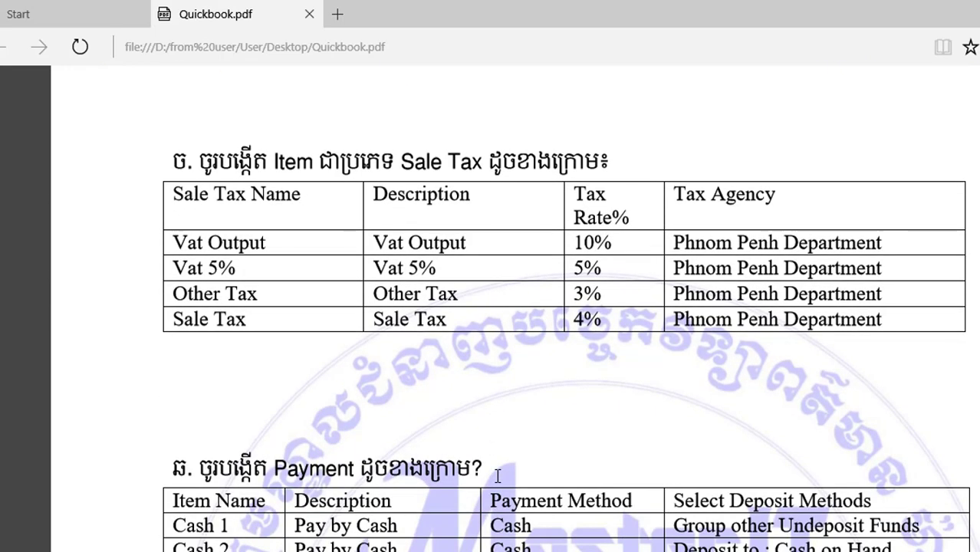
pyautogui.scroll(-1, 498, 476)
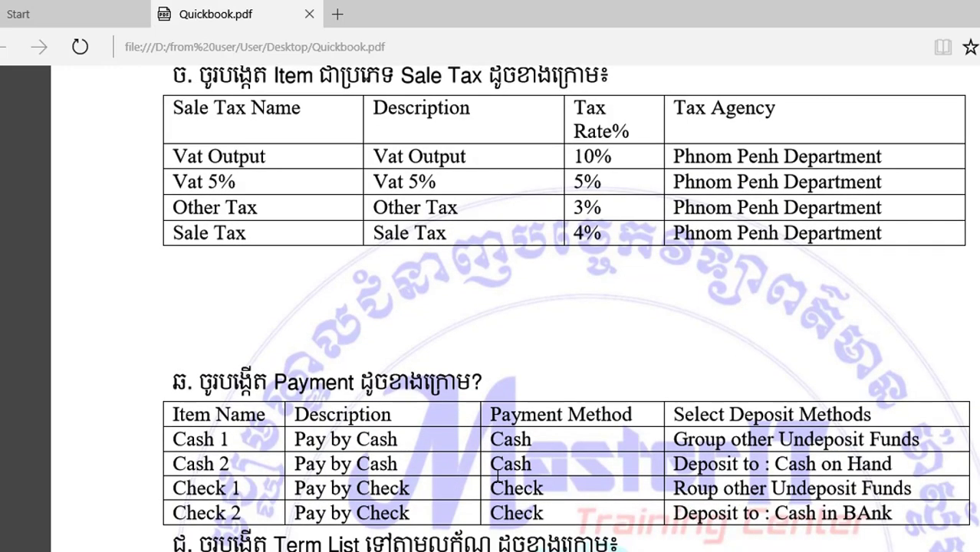
pyautogui.scroll(1, 498, 476)
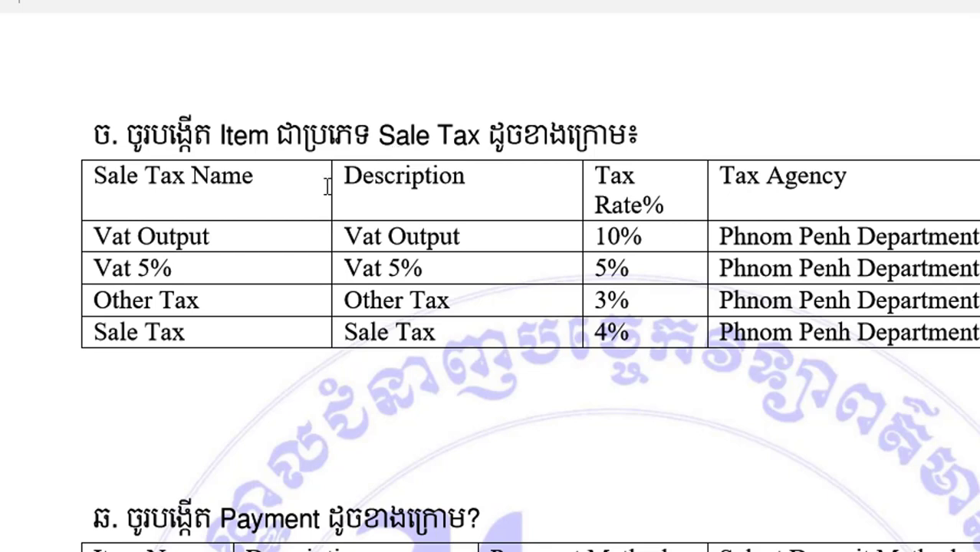
pyautogui.moveTo(95, 236); pyautogui.dragTo(226, 250)
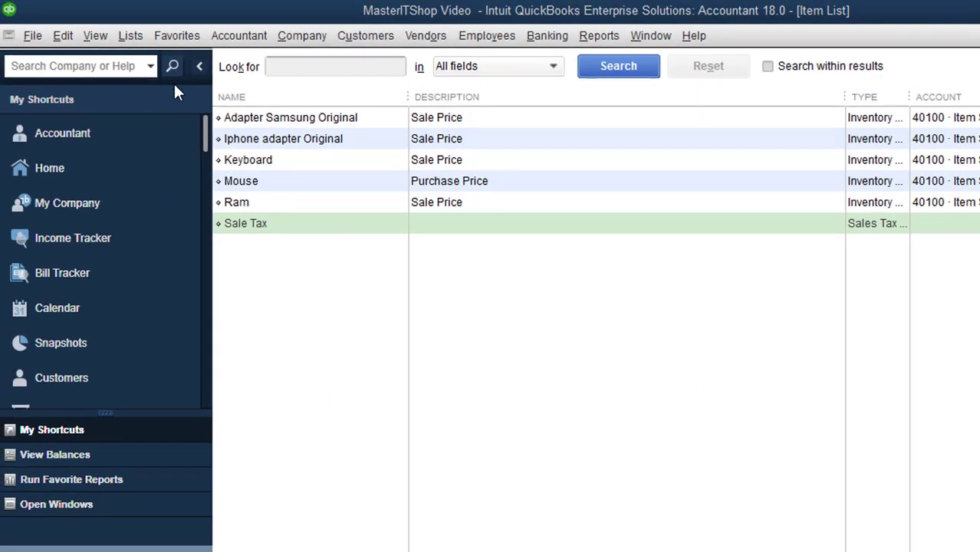
# Step: Switch to QuickBooks and check the item types offered for a new item in the Item List, closing everything without saving
pyautogui.click(130, 35)
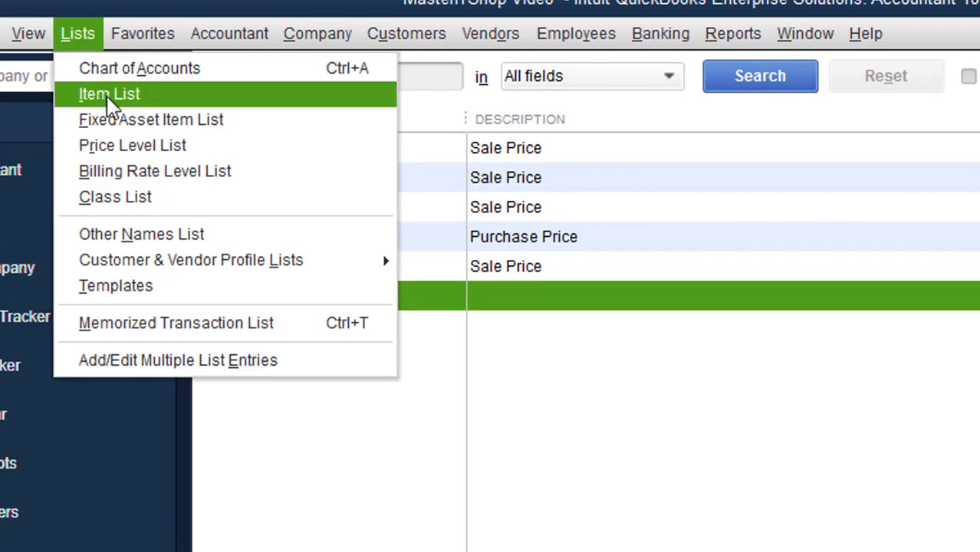
pyautogui.click(100, 98)
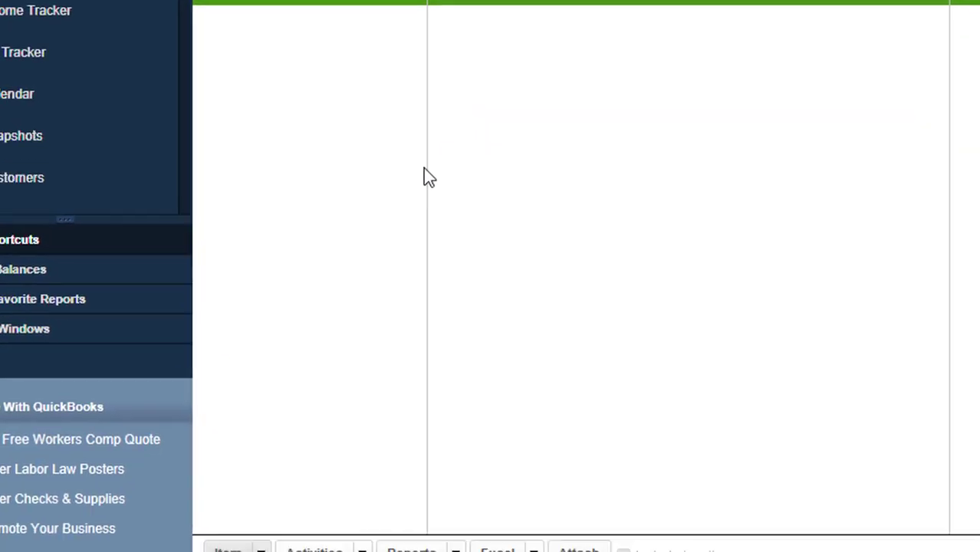
pyautogui.click(260, 534)
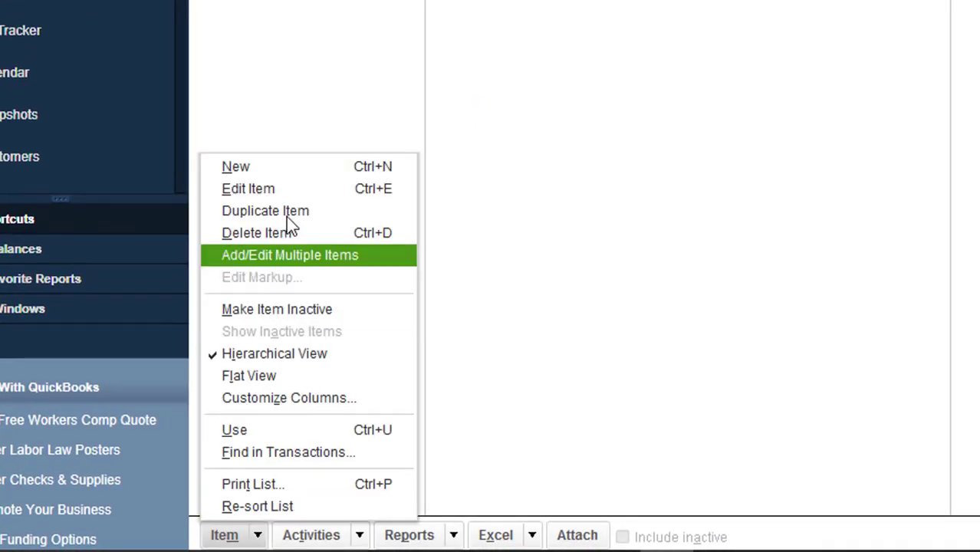
pyautogui.click(326, 178)
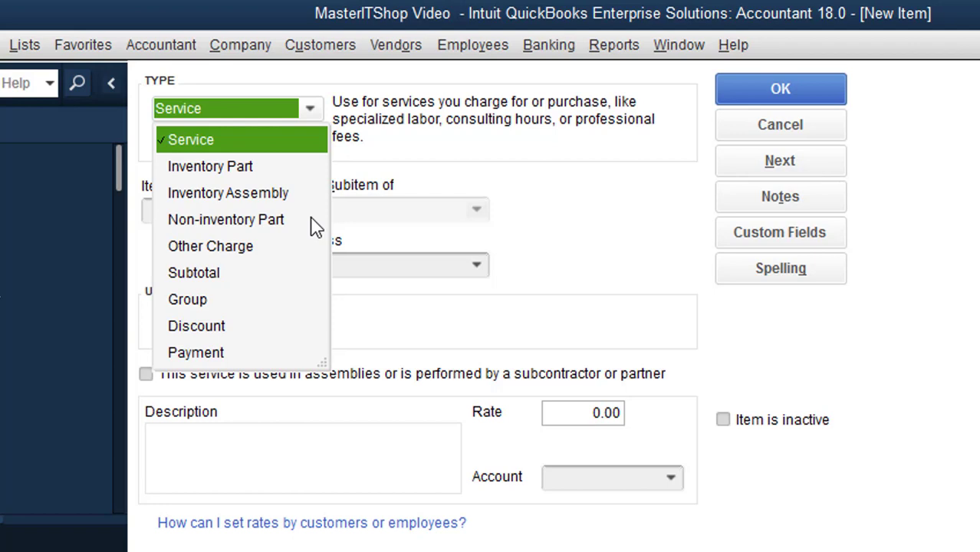
pyautogui.click(776, 130)
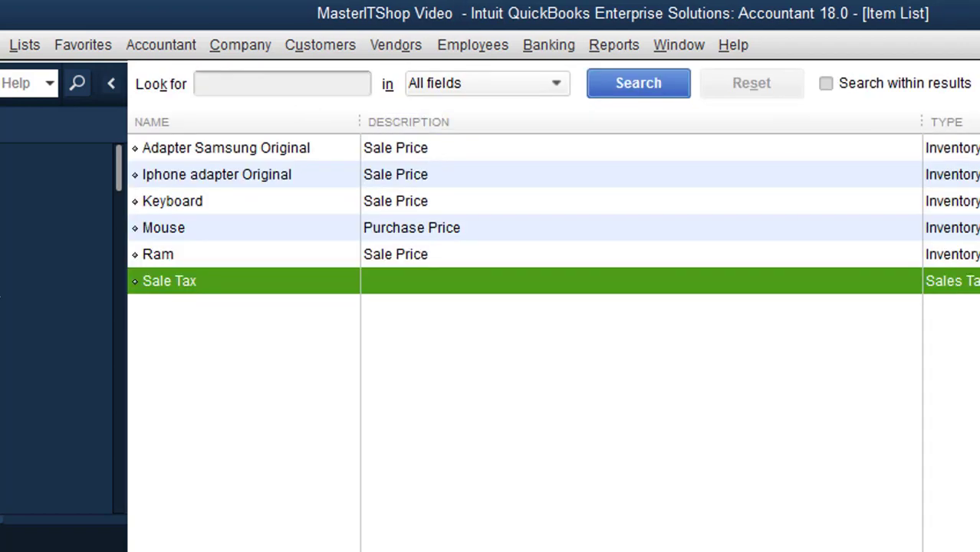
pyautogui.press('Escape')
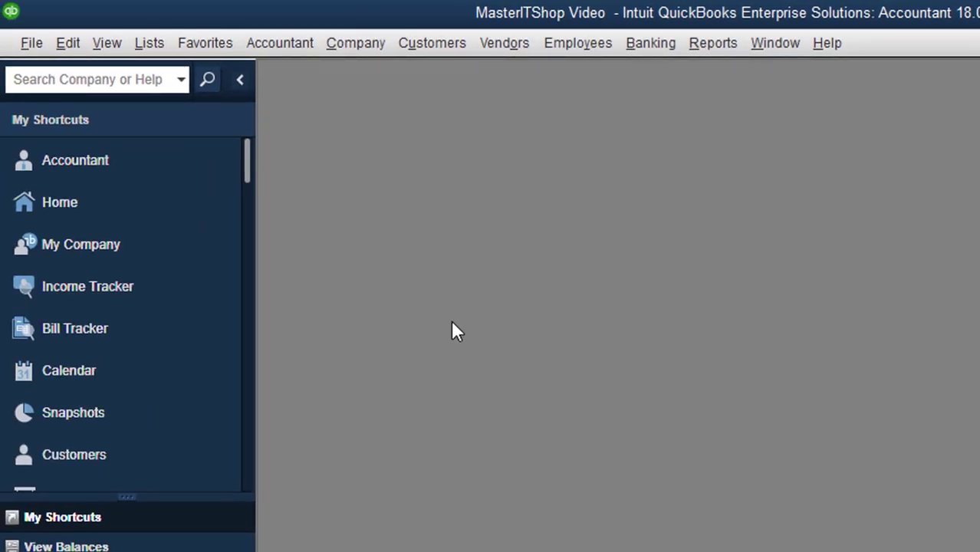
# Step: Enable charging sales tax in the company's Sales Tax preferences and choose Sale Tax as the most common sales tax item
pyautogui.click(68, 46)
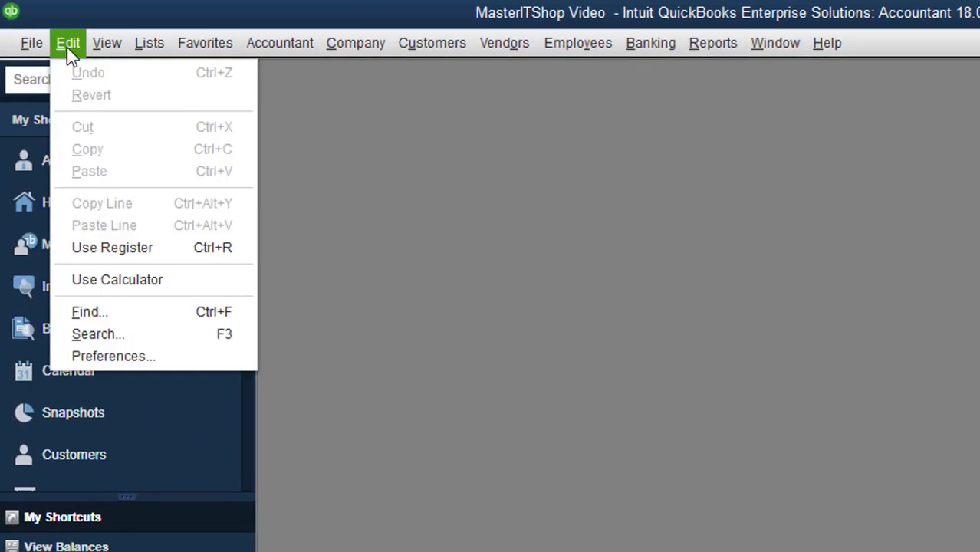
pyautogui.click(113, 357)
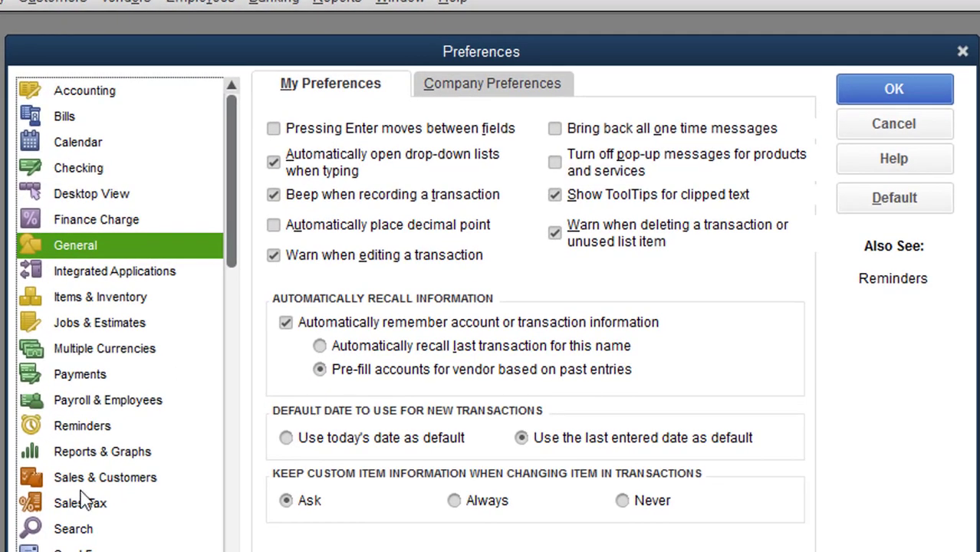
pyautogui.click(86, 519)
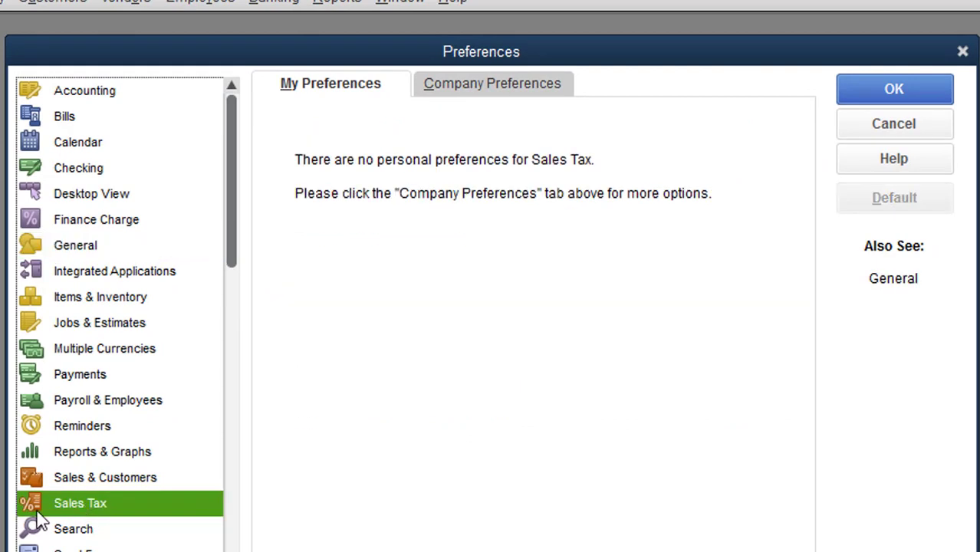
pyautogui.click(480, 86)
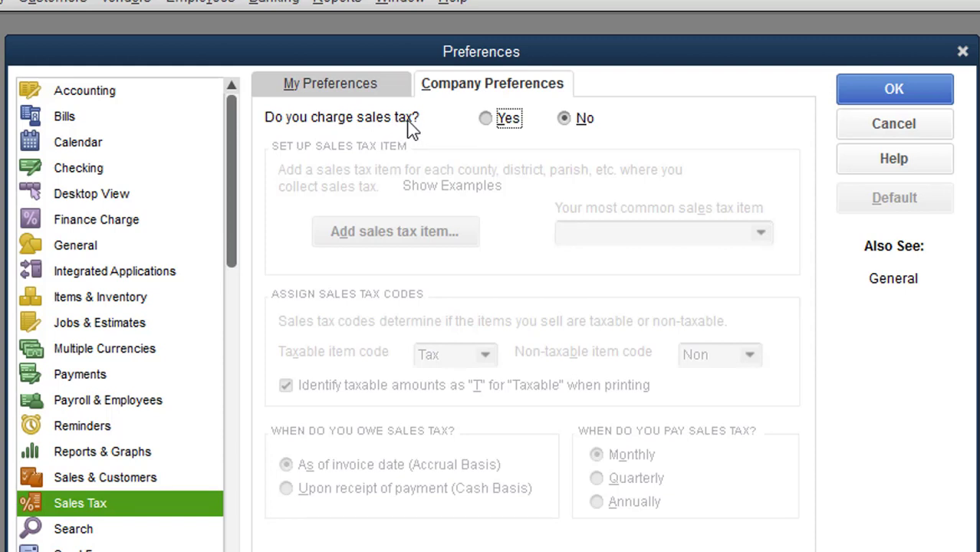
pyautogui.click(486, 119)
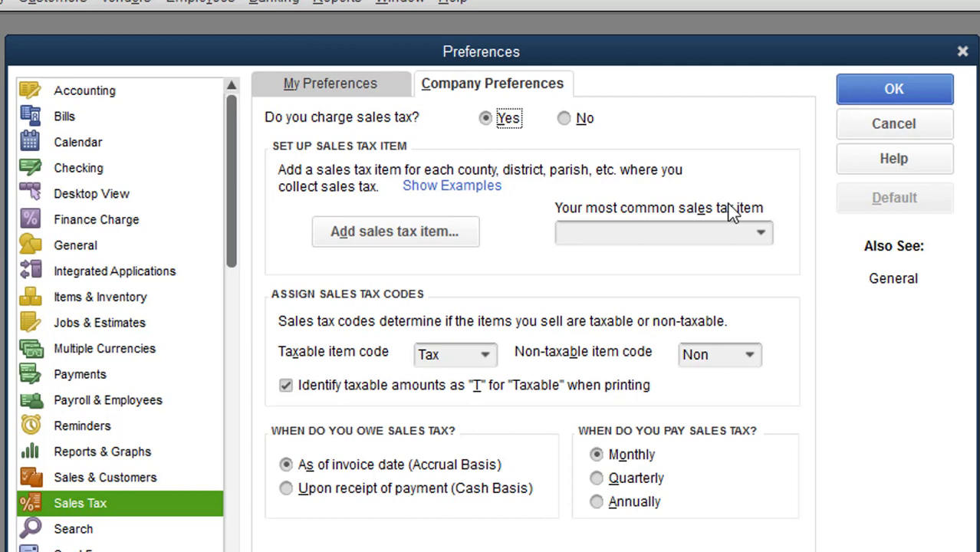
pyautogui.click(761, 234)
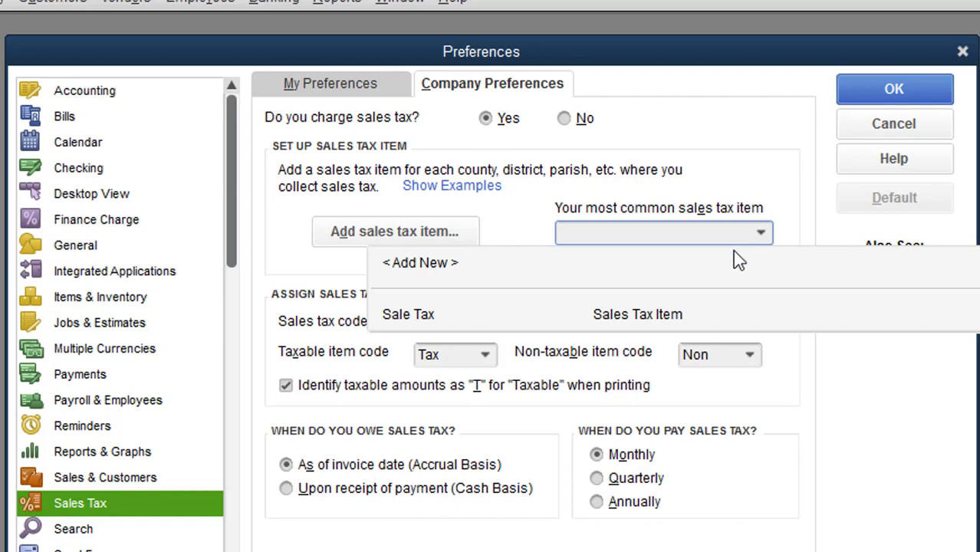
pyautogui.click(424, 316)
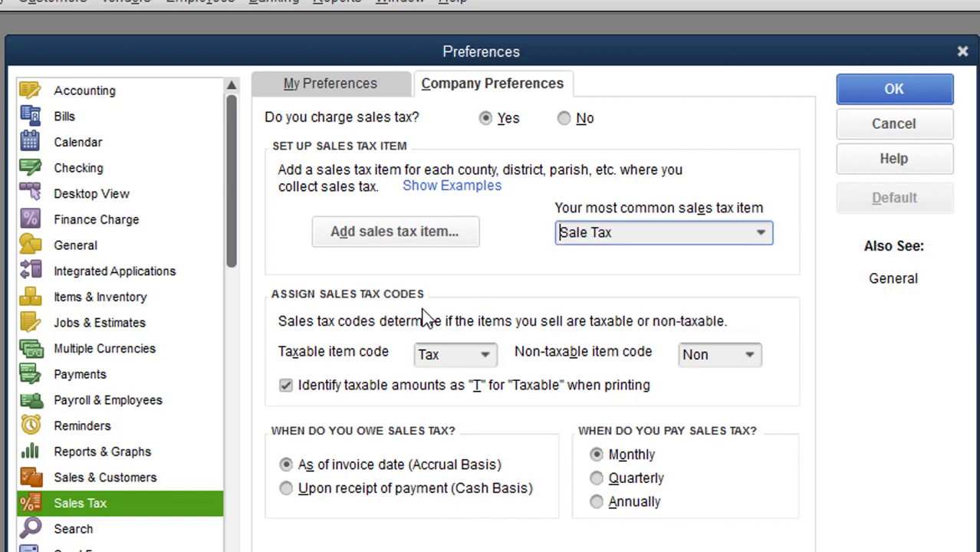
# Step: Start a new item from the most common sales tax item choices, with Sales Tax Item as its type
pyautogui.click(763, 233)
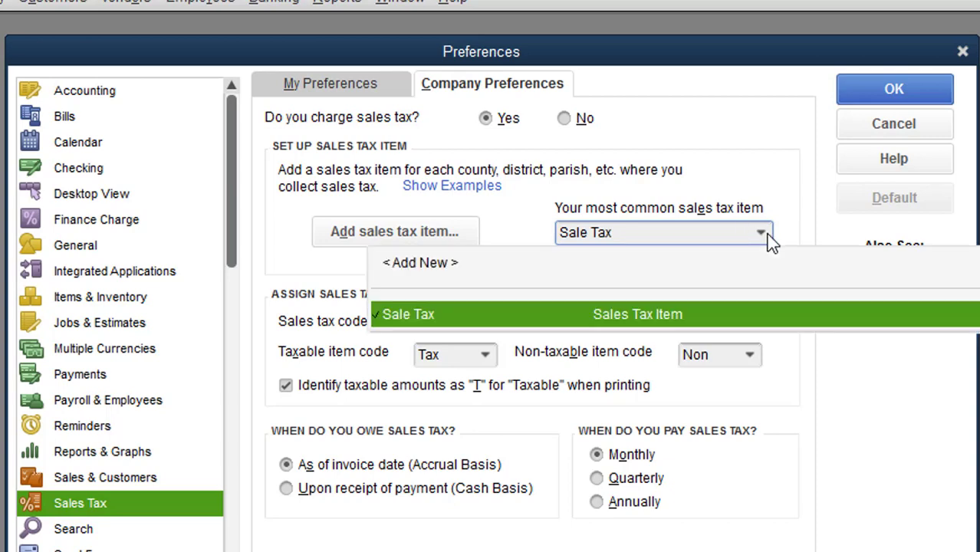
pyautogui.click(472, 270)
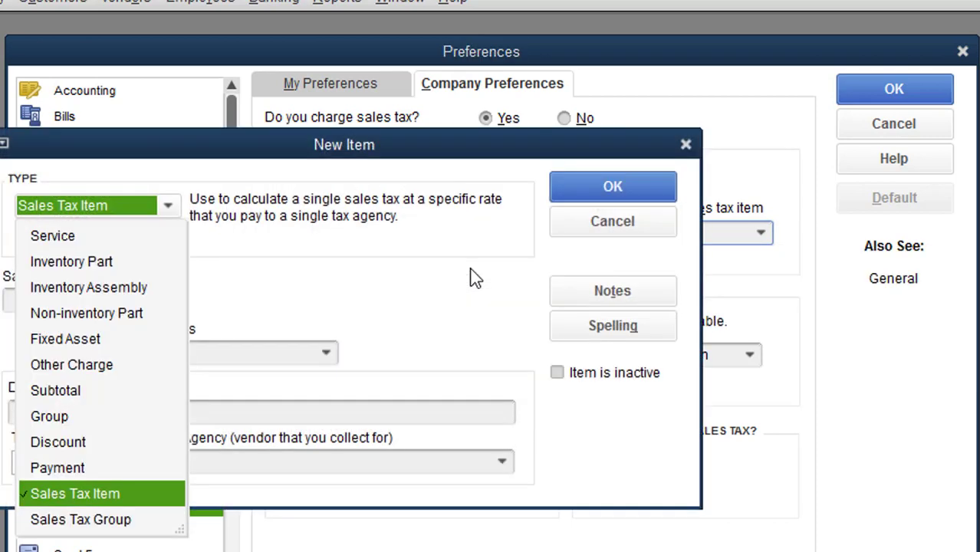
pyautogui.moveTo(389, 147); pyautogui.dragTo(470, 114)
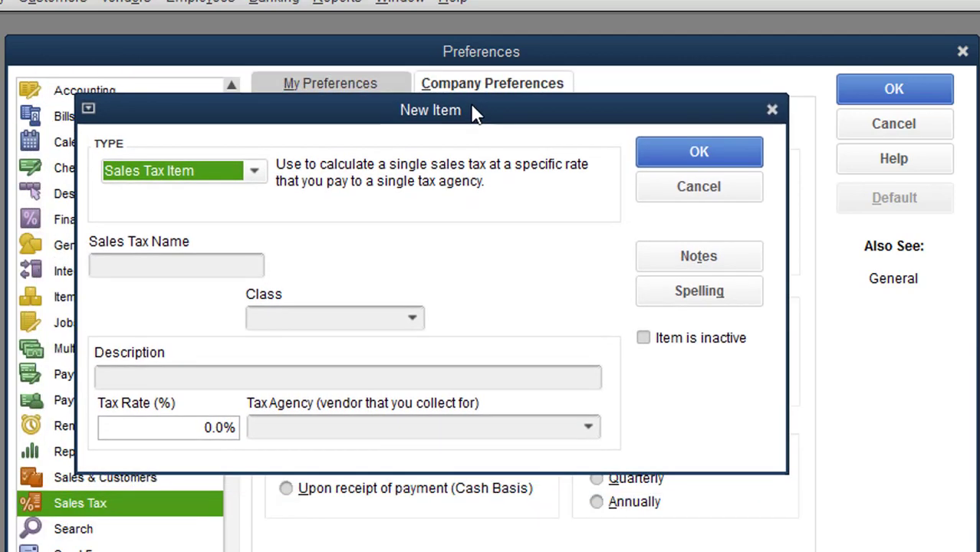
pyautogui.click(258, 170)
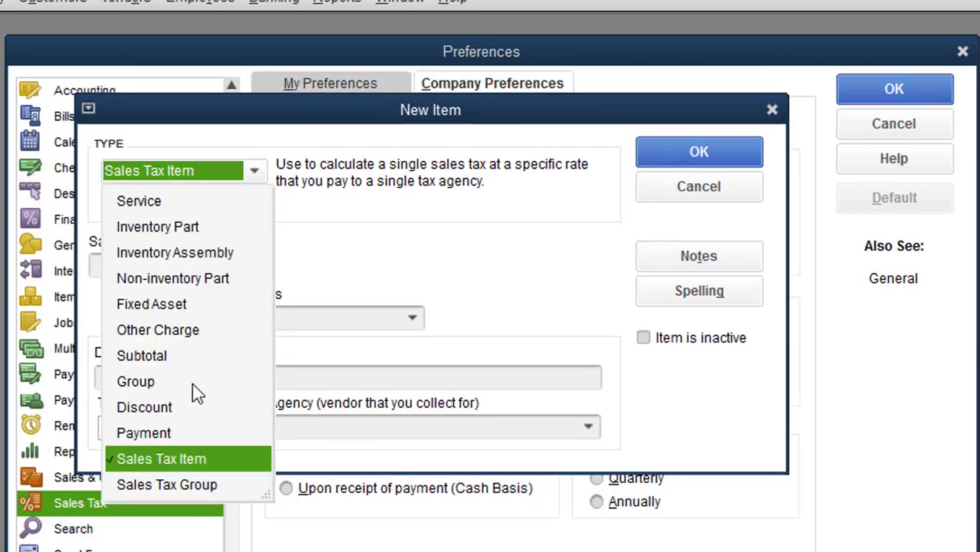
pyautogui.click(198, 455)
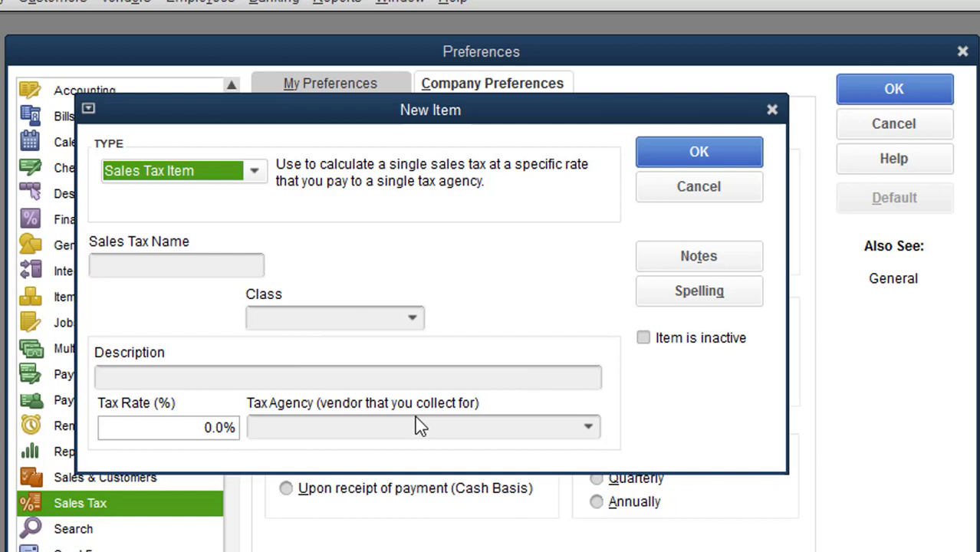
# Step: Name the new sales tax item SaleTax, leave its class empty and set the tax rate to 4%
pyautogui.click(177, 266)
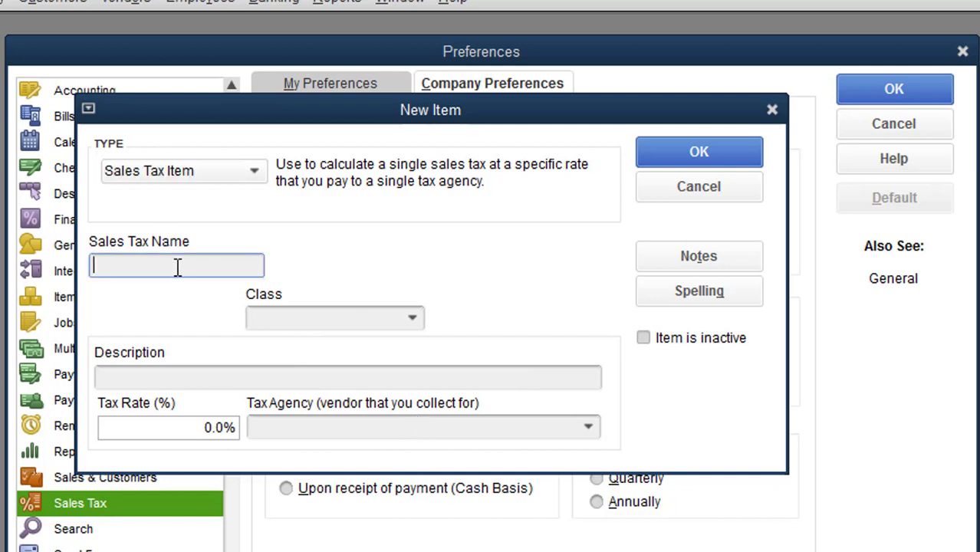
pyautogui.write('Sale Tx')
pyautogui.press('BackSpace')
pyautogui.press('BackSpace')
pyautogui.write('Tax')
pyautogui.click(409, 323)
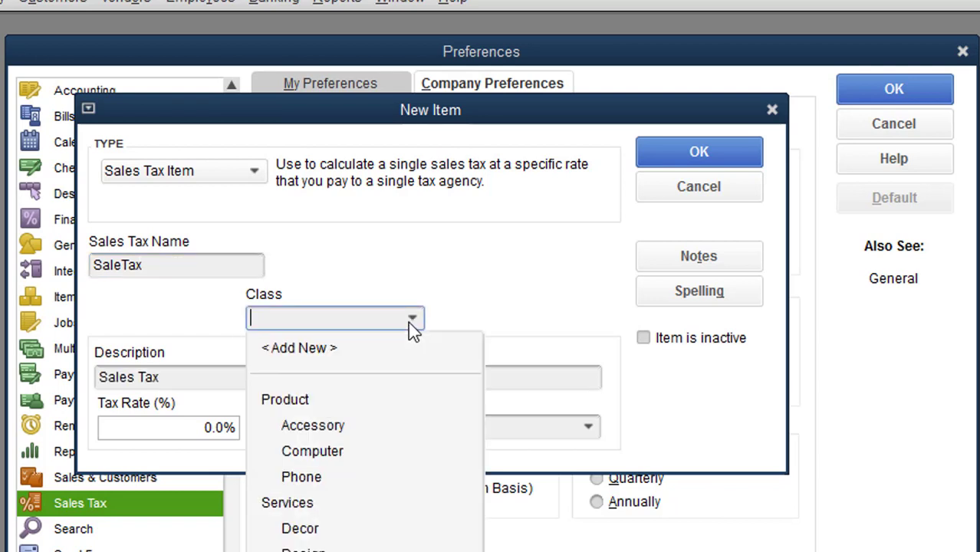
pyautogui.click(451, 297)
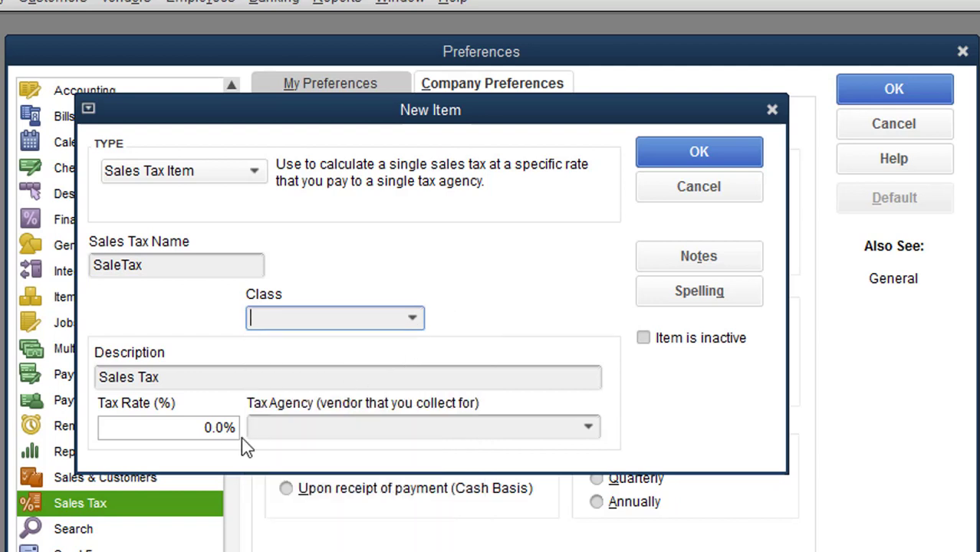
pyautogui.click(197, 427)
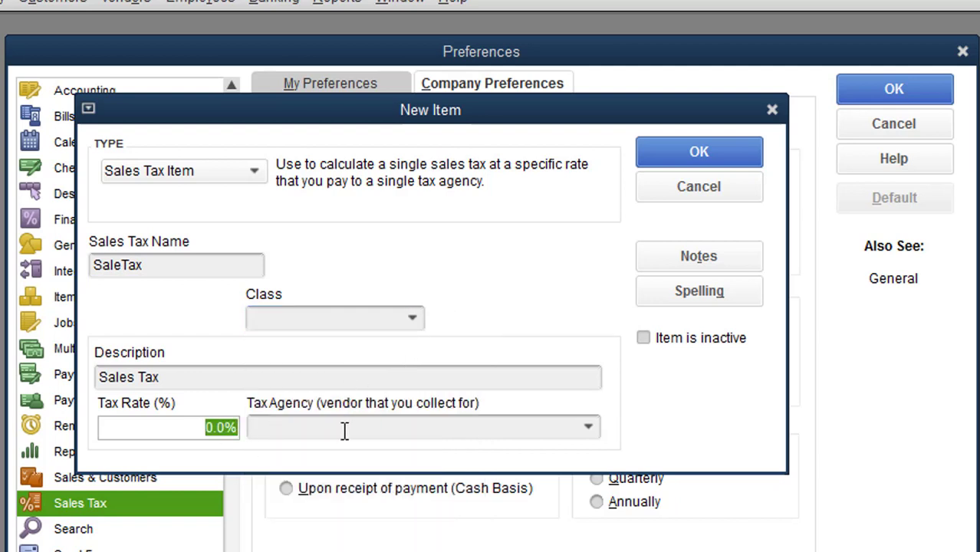
pyautogui.write('4')
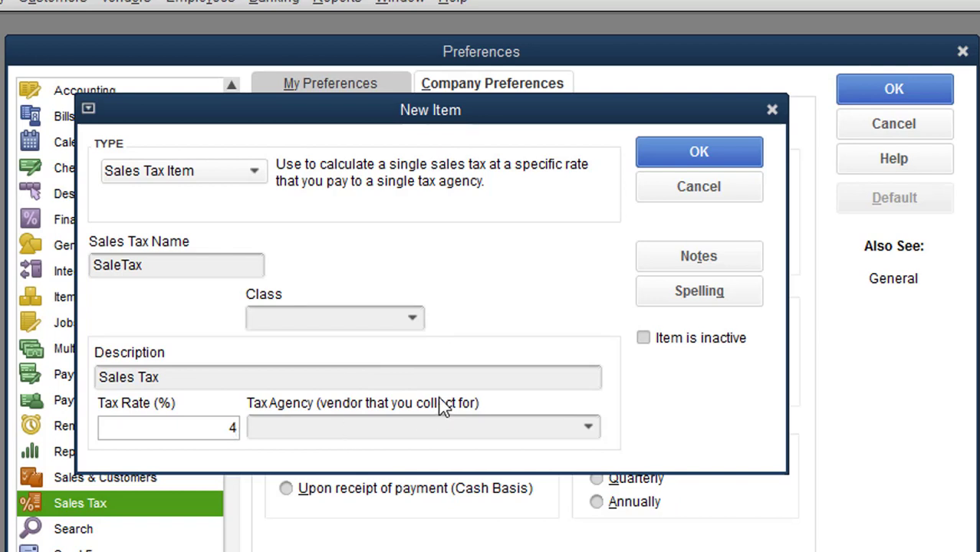
pyautogui.click(503, 426)
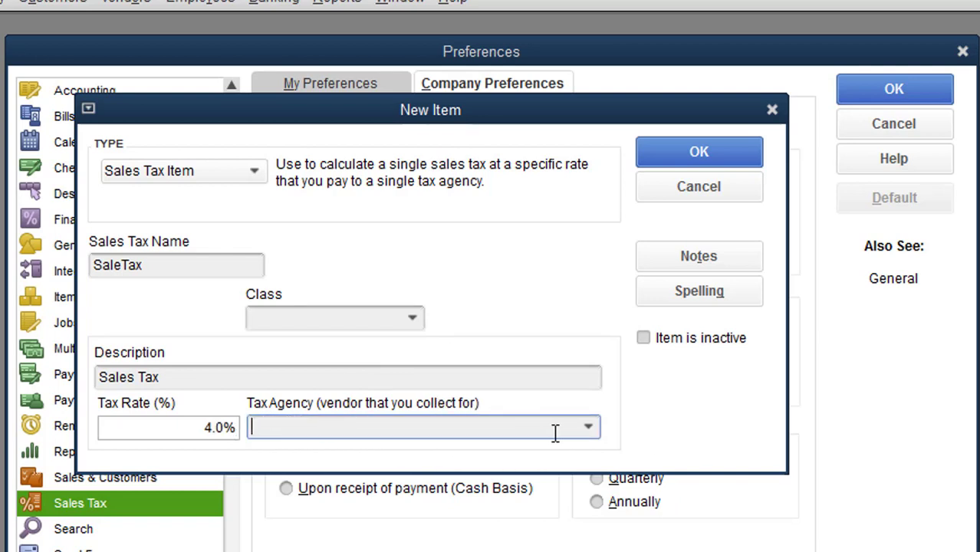
pyautogui.click(587, 432)
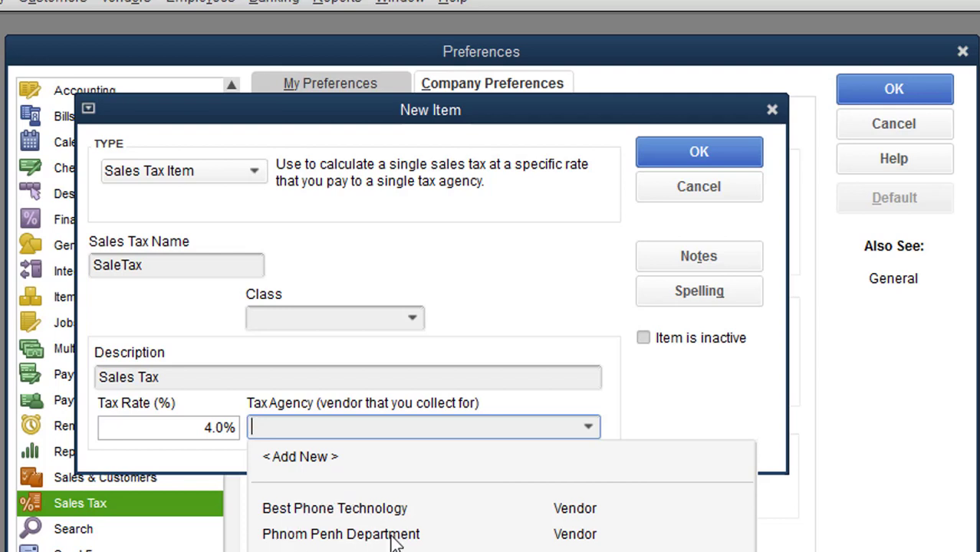
pyautogui.click(299, 461)
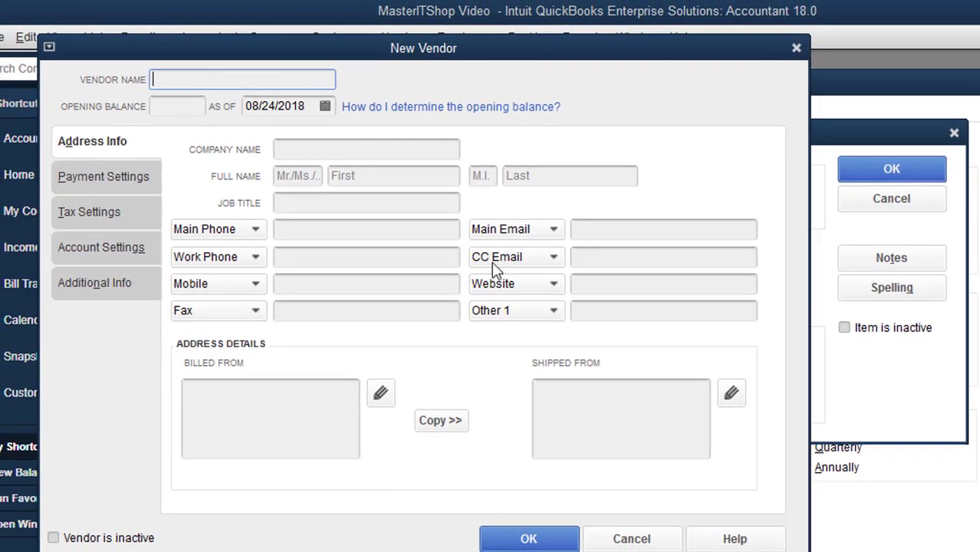
pyautogui.click(632, 539)
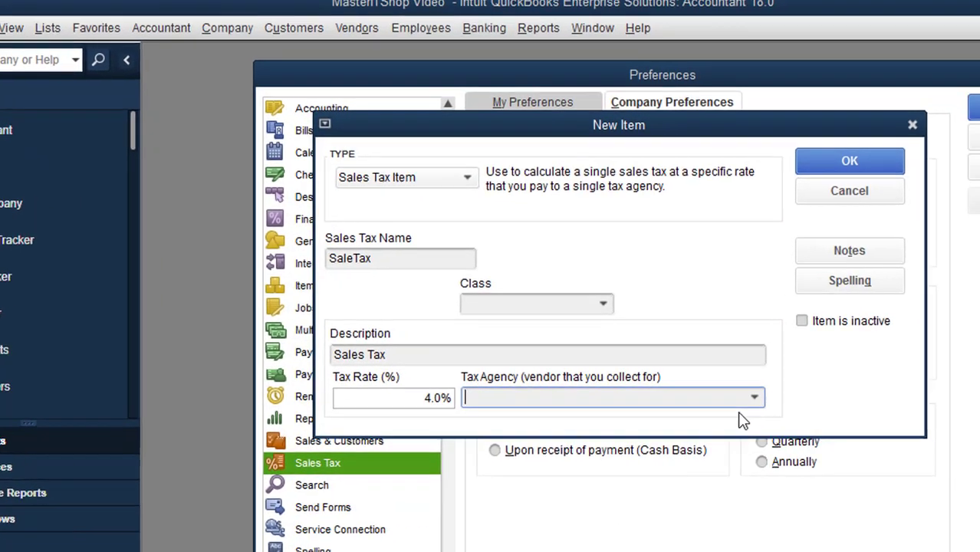
# Step: Choose Phnom Penh Department as the tax agency of the SaleTax item and save it without a class
pyautogui.click(797, 403)
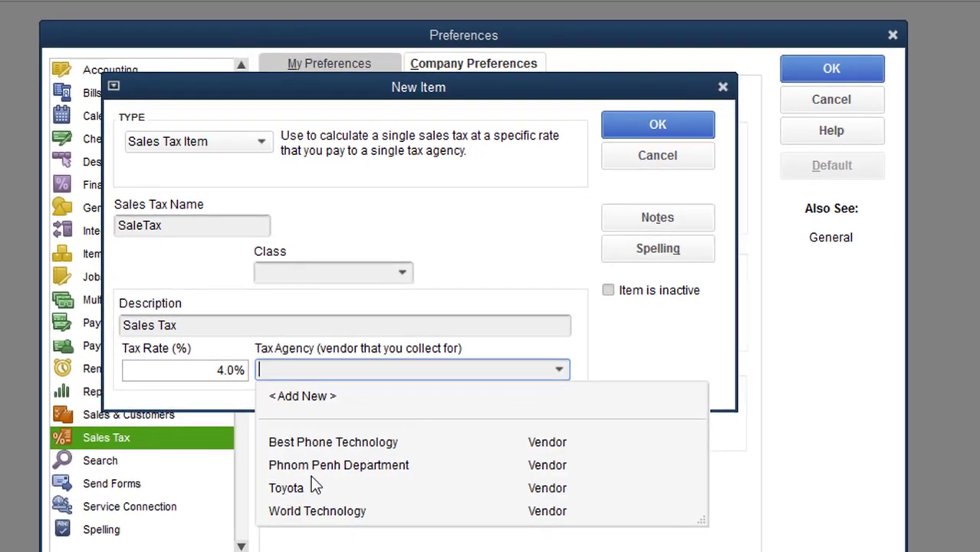
pyautogui.click(305, 471)
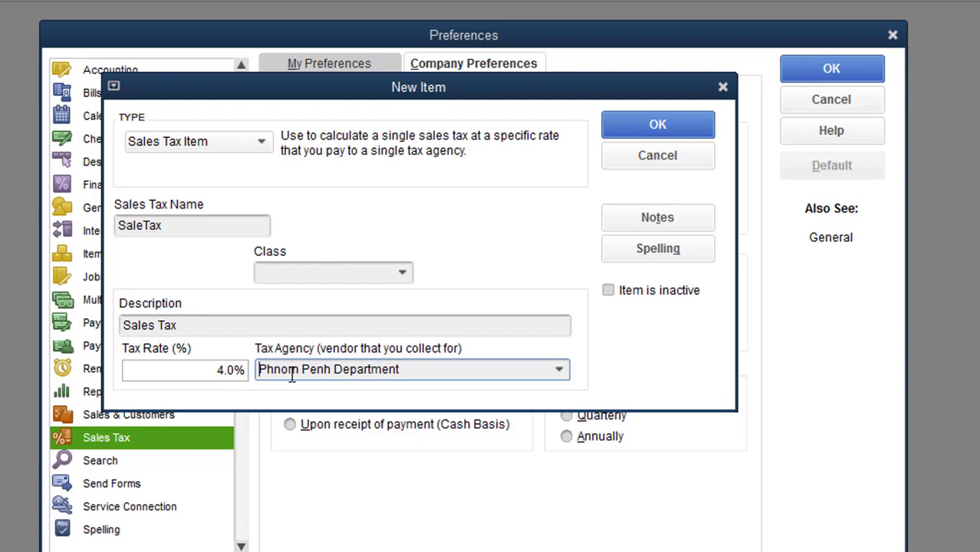
pyautogui.click(674, 125)
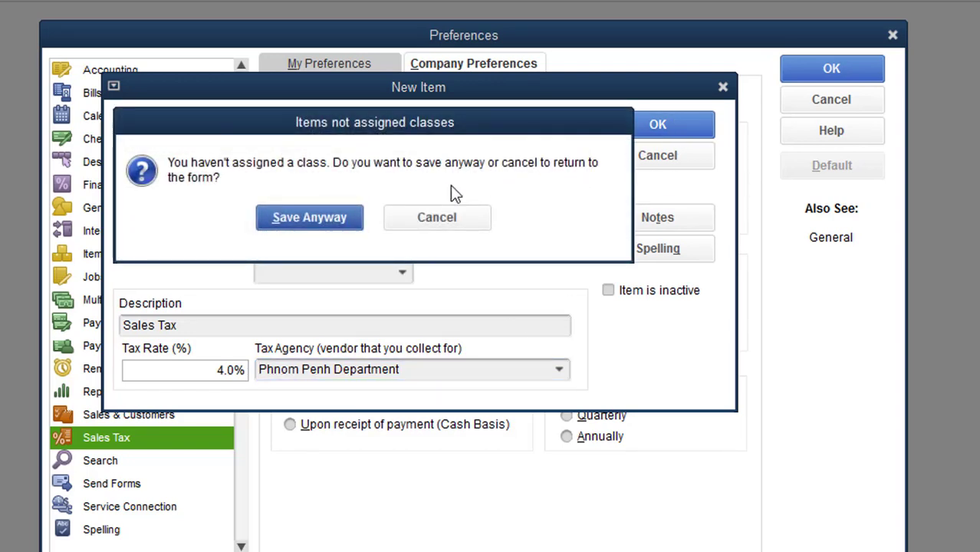
pyautogui.click(282, 224)
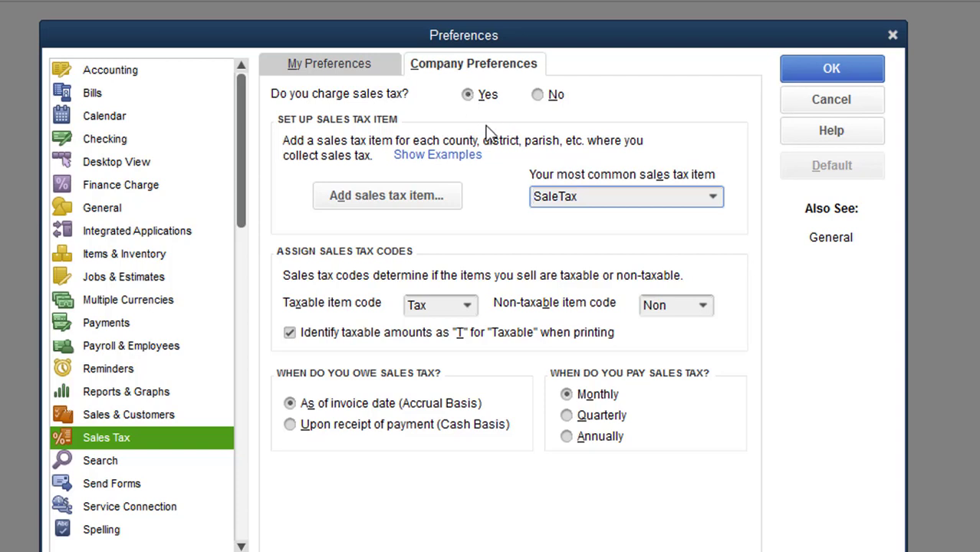
# Step: Keep SaleTax as the most common sales tax item and save the preferences, making all existing customers and inventory and non-inventory parts taxable
pyautogui.click(712, 197)
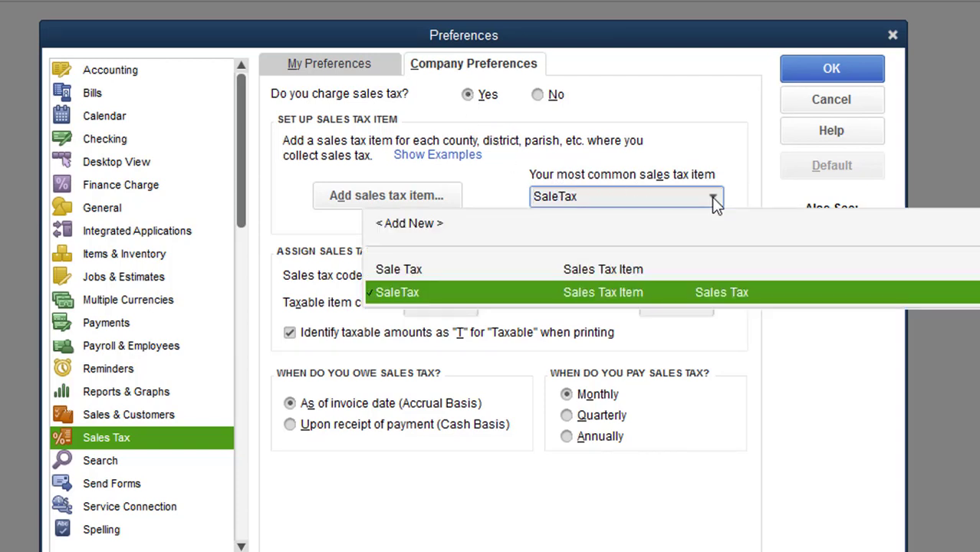
pyautogui.click(687, 292)
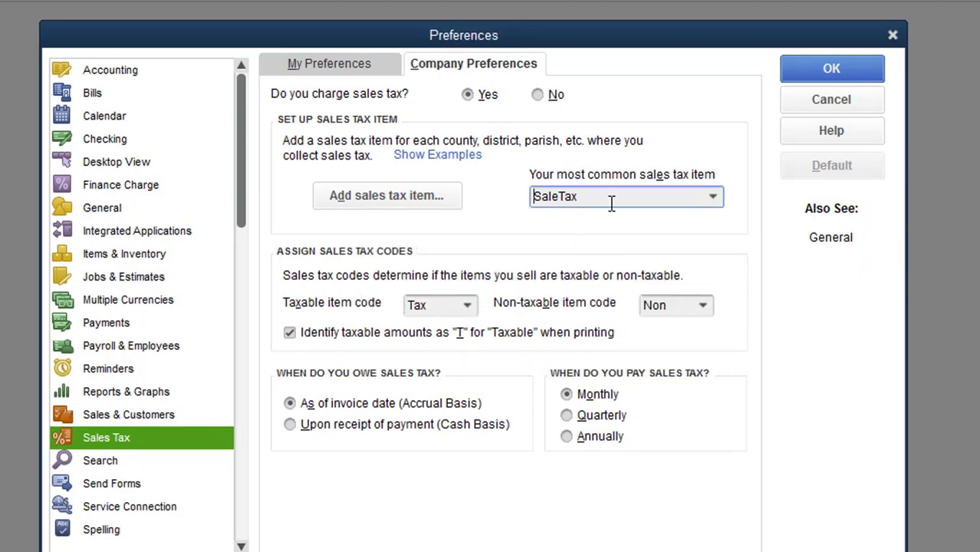
pyautogui.click(852, 67)
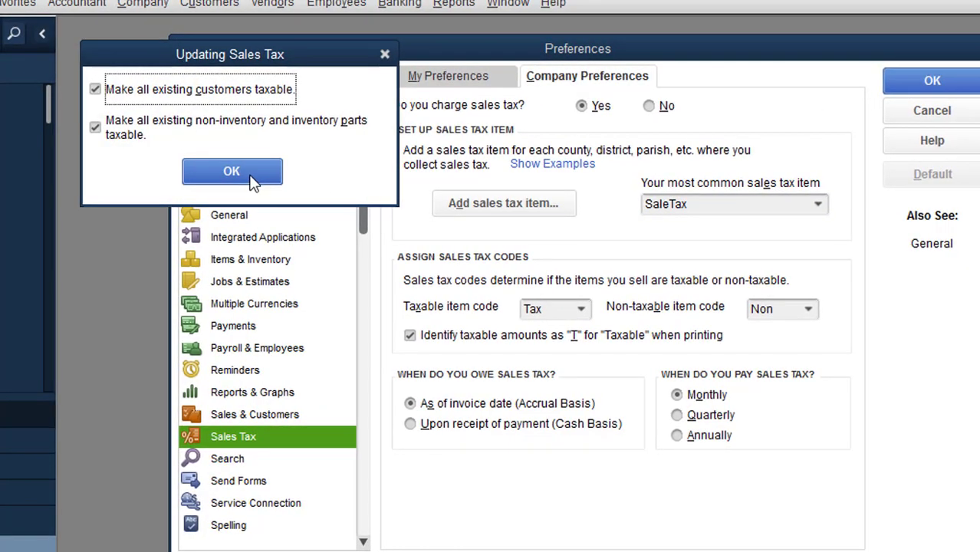
pyautogui.click(232, 175)
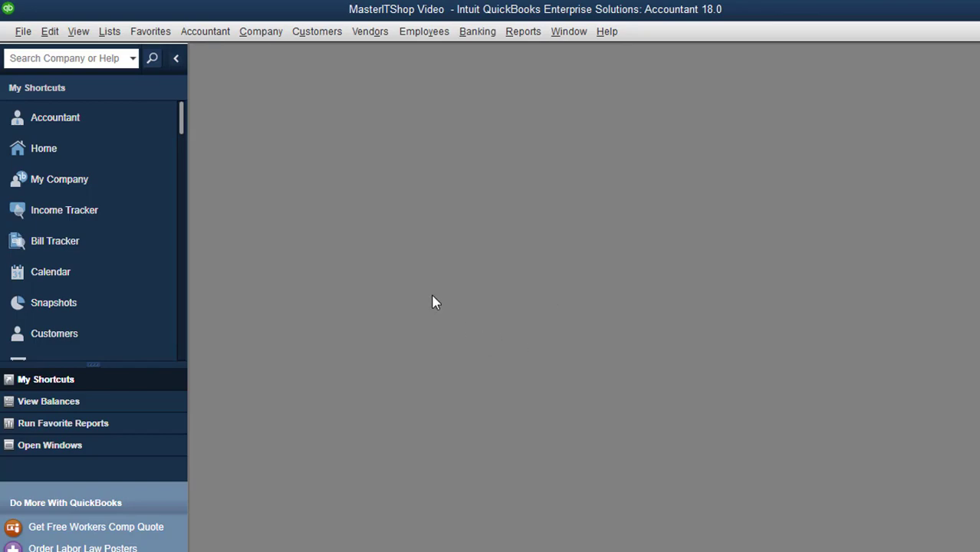
# Step: Open the Item List, maximize it and start a new item with Sales Tax Item as its type
pyautogui.click(115, 32)
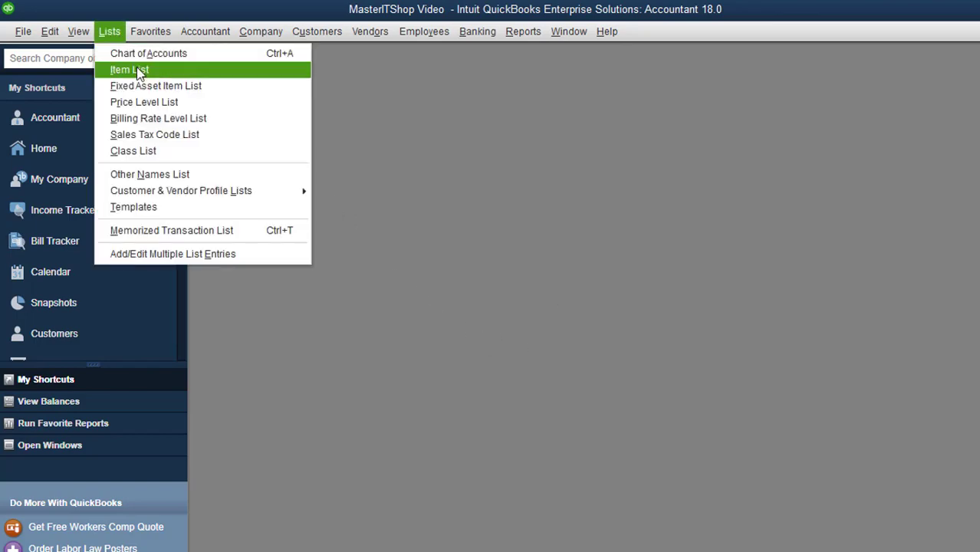
pyautogui.click(128, 69)
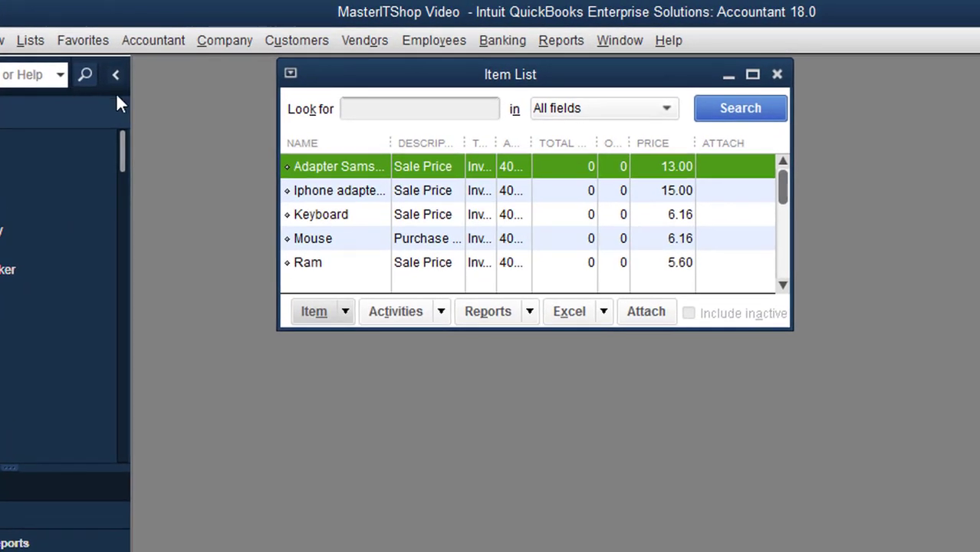
pyautogui.click(749, 76)
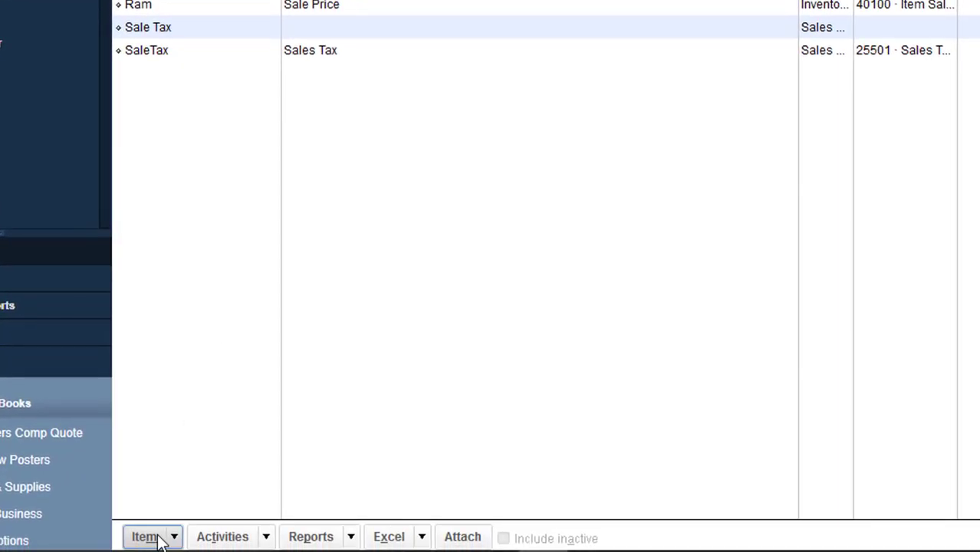
pyautogui.click(147, 537)
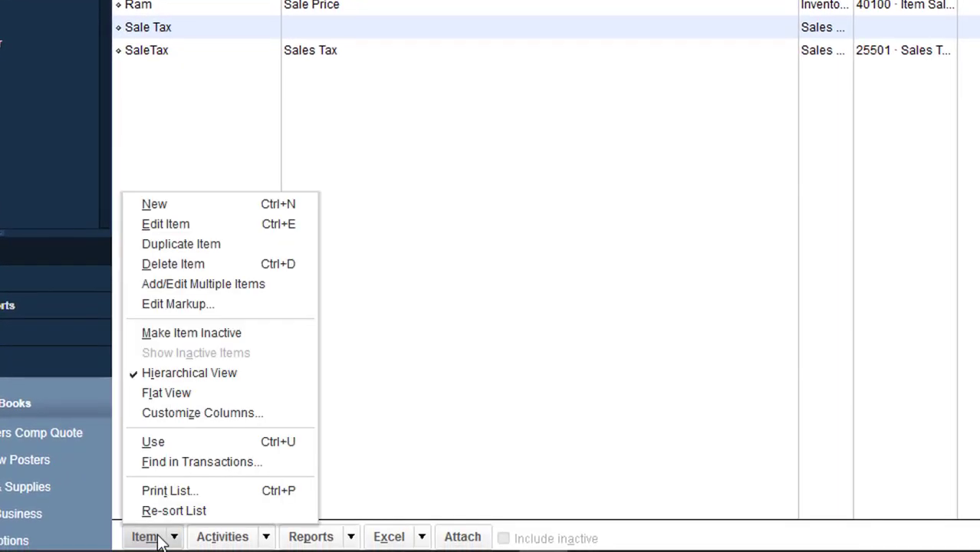
pyautogui.click(194, 206)
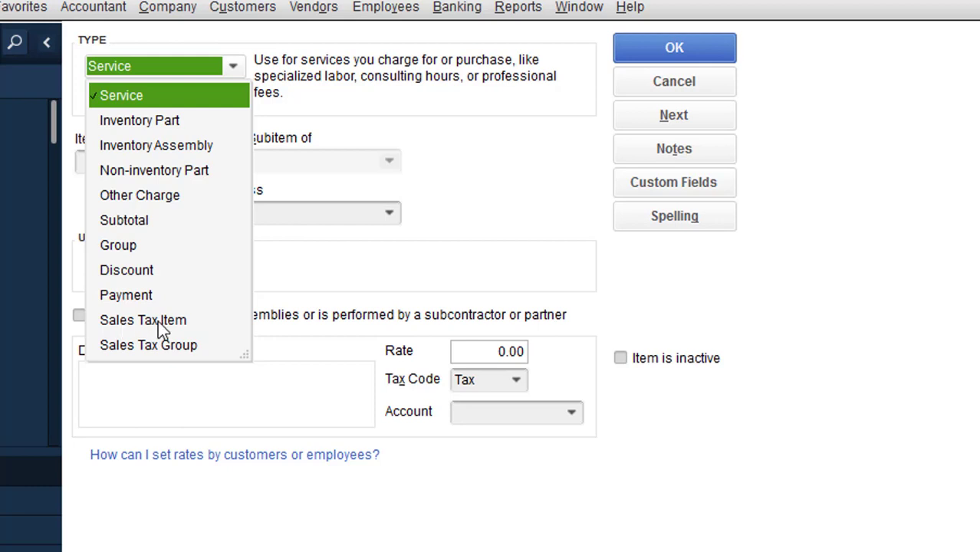
pyautogui.click(158, 321)
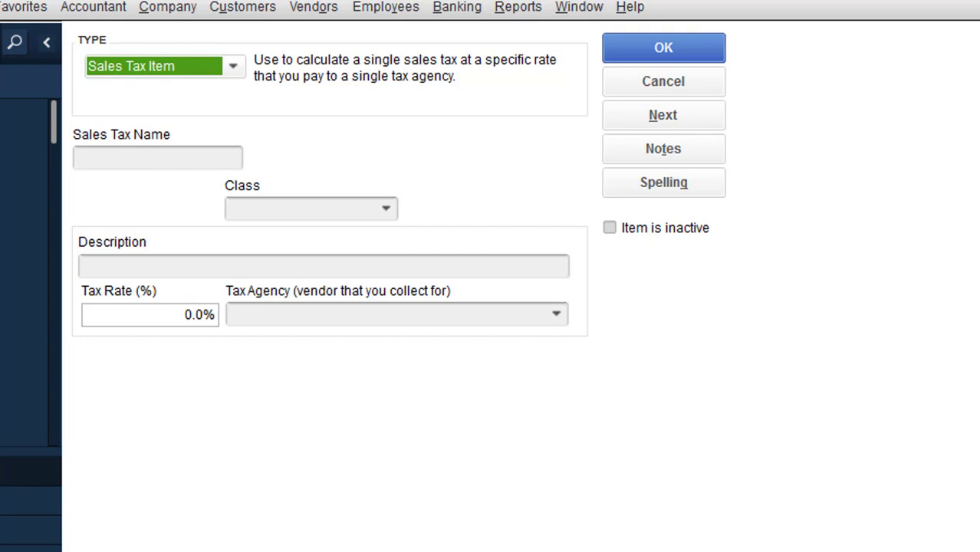
# Step: Check the Sale Tax row in Quickbook.pdf, return to QuickBooks and name the new sales tax item "vat out"
pyautogui.hotkey('alt', 'Tab')
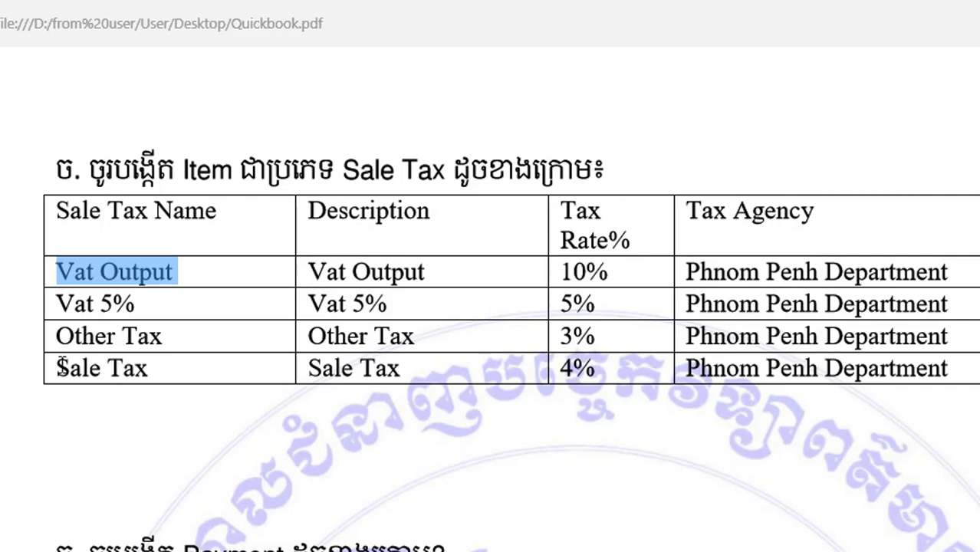
pyautogui.moveTo(58, 366); pyautogui.dragTo(882, 367)
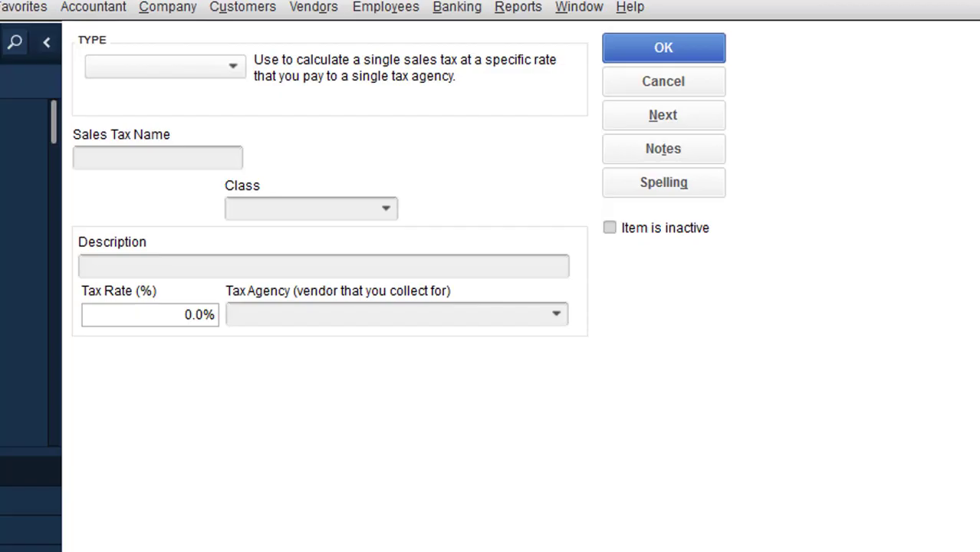
pyautogui.click(264, 192)
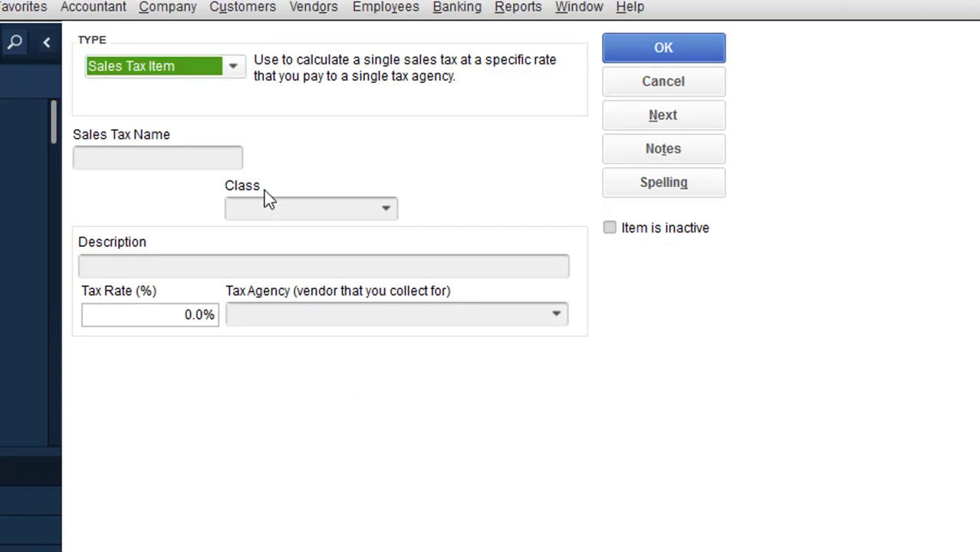
pyautogui.click(238, 157)
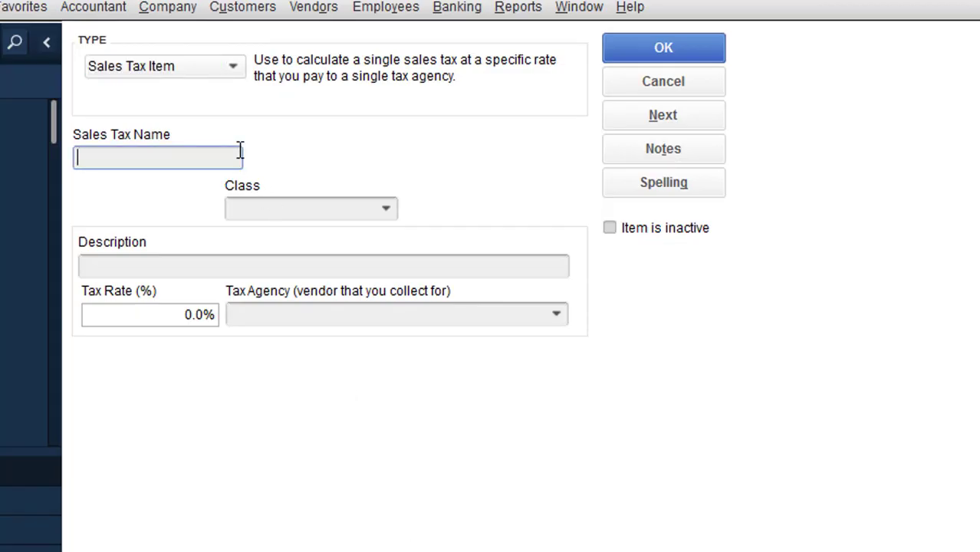
pyautogui.write('VatOut')
pyautogui.press('BackSpace')
pyautogui.press('BackSpace')
pyautogui.press('BackSpace')
pyautogui.write('out')
# Step: Replace the filled-in description with "Vat out" and correct the sales tax name to "Vat out"
pyautogui.click(246, 260)
pyautogui.write('Sales Tax')
pyautogui.press('BackSpace')
pyautogui.press('BackSpace')
pyautogui.press('BackSpace')
pyautogui.press('BackSpace')
pyautogui.press('BackSpace')
pyautogui.press('BackSpace')
pyautogui.press('BackSpace')
pyautogui.press('BackSpace')
pyautogui.press('BackSpace')
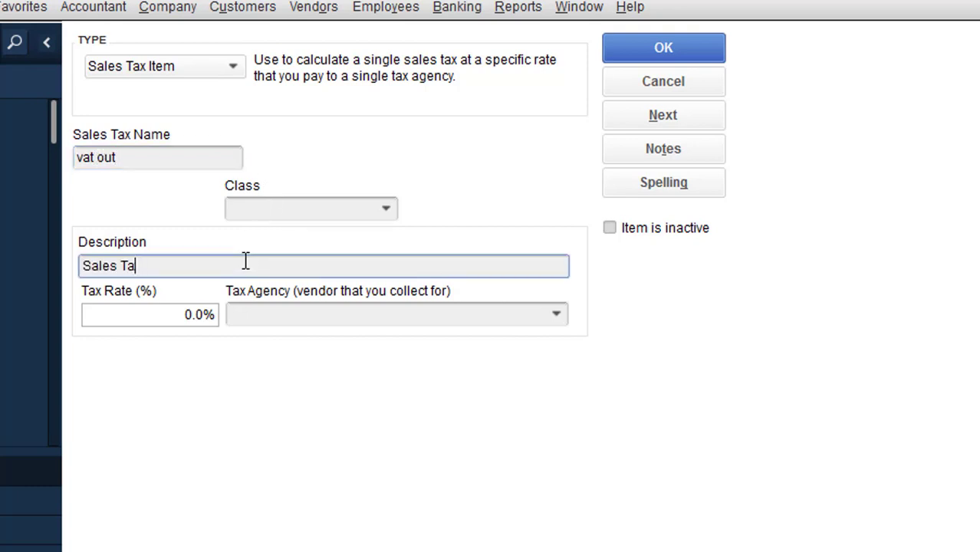
pyautogui.write('V')
pyautogui.press('BackSpace')
pyautogui.write('Vat out')
pyautogui.doubleClick(89, 157)
pyautogui.press('BackSpace')
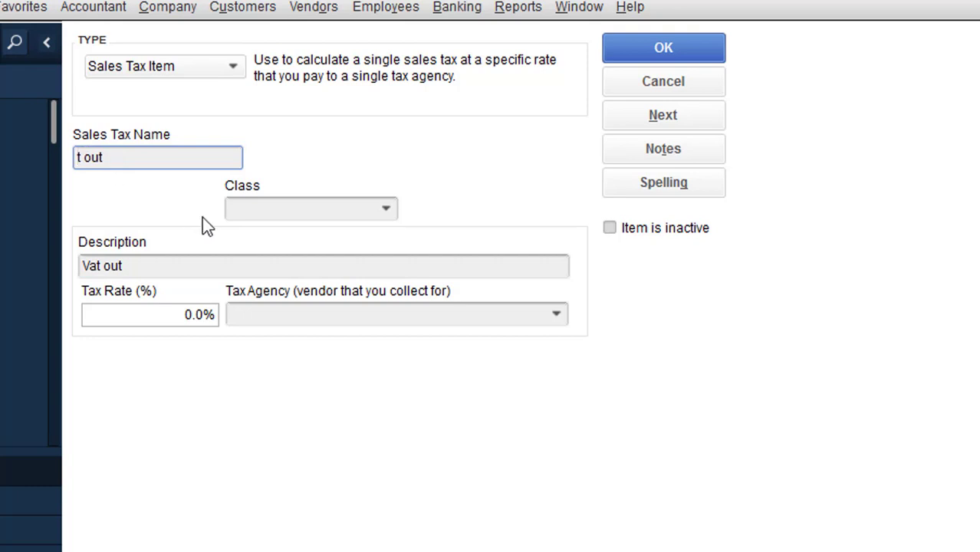
pyautogui.write('Vat')
# Step: Set the Vat out item's tax rate to 10% and tax agency to Phnom Penh Department, and save it without a class
pyautogui.click(154, 316)
pyautogui.write('10')
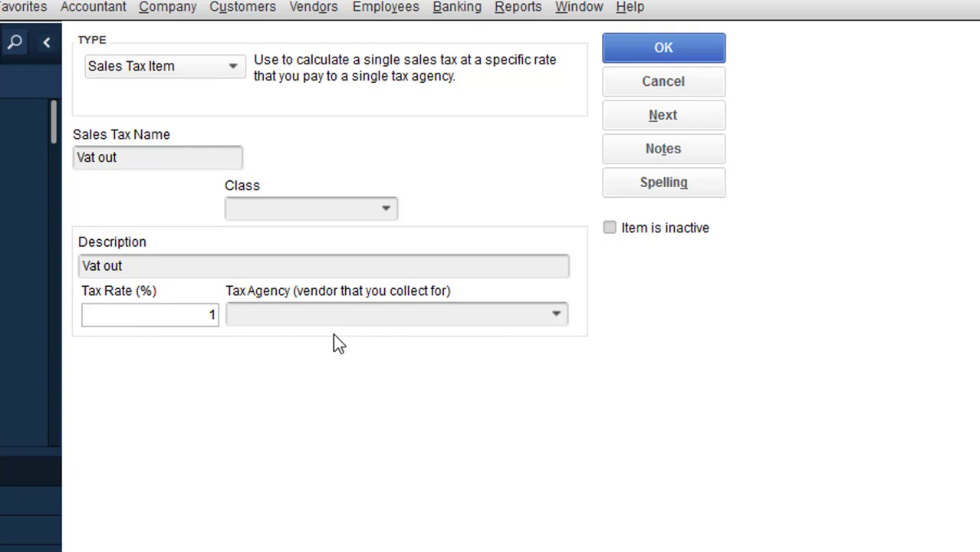
pyautogui.click(559, 315)
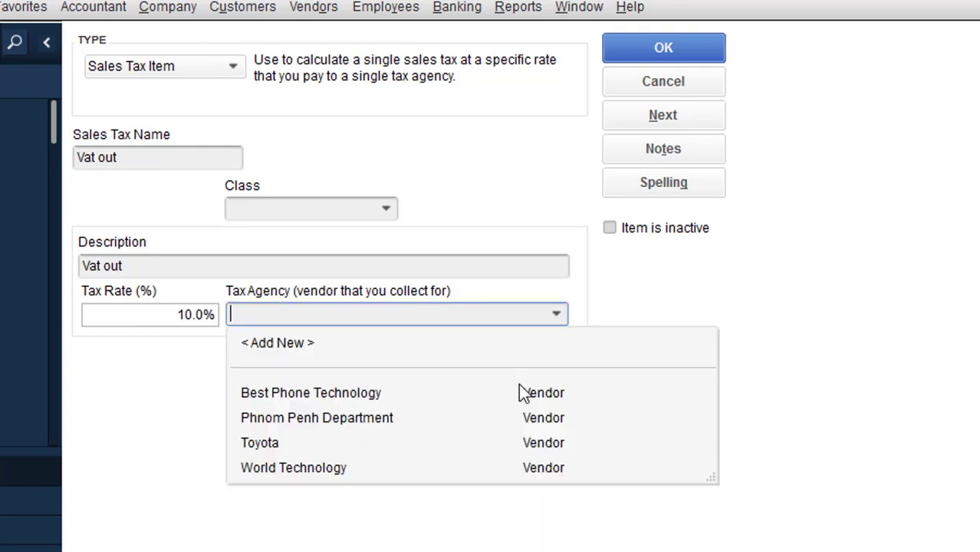
pyautogui.click(442, 420)
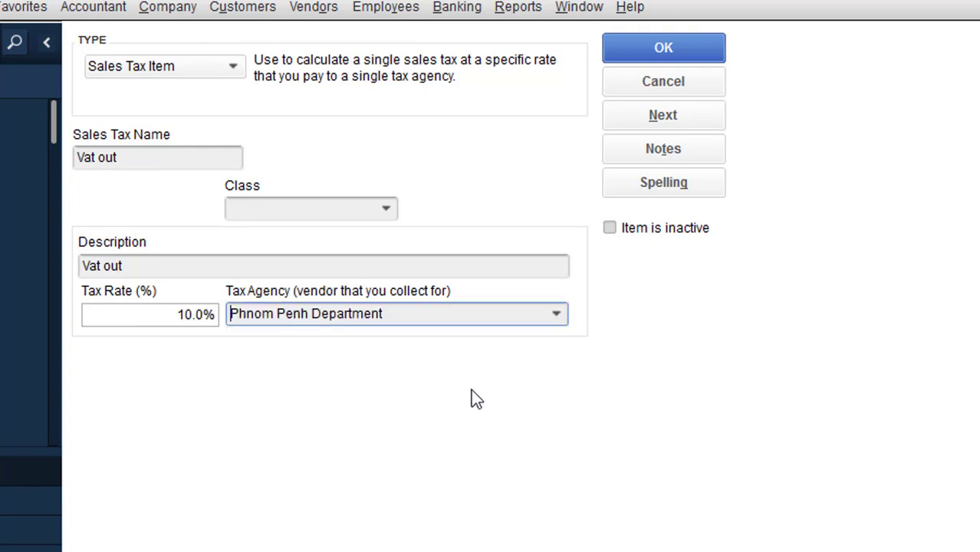
pyautogui.click(650, 120)
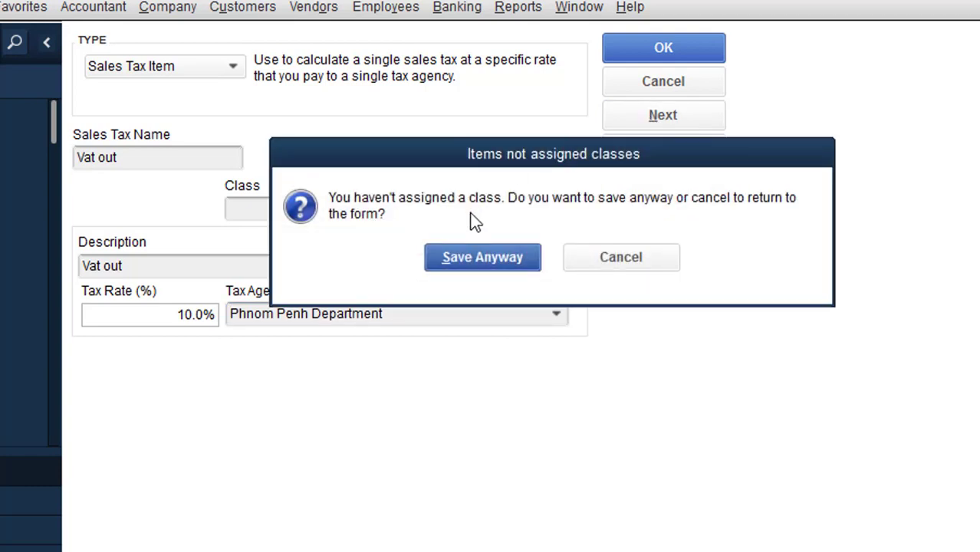
pyautogui.click(465, 255)
# Step: Check the tax table in the exercise PDF, and enter "Vat 5%" as both name and description of the next sales tax item
pyautogui.click(184, 158)
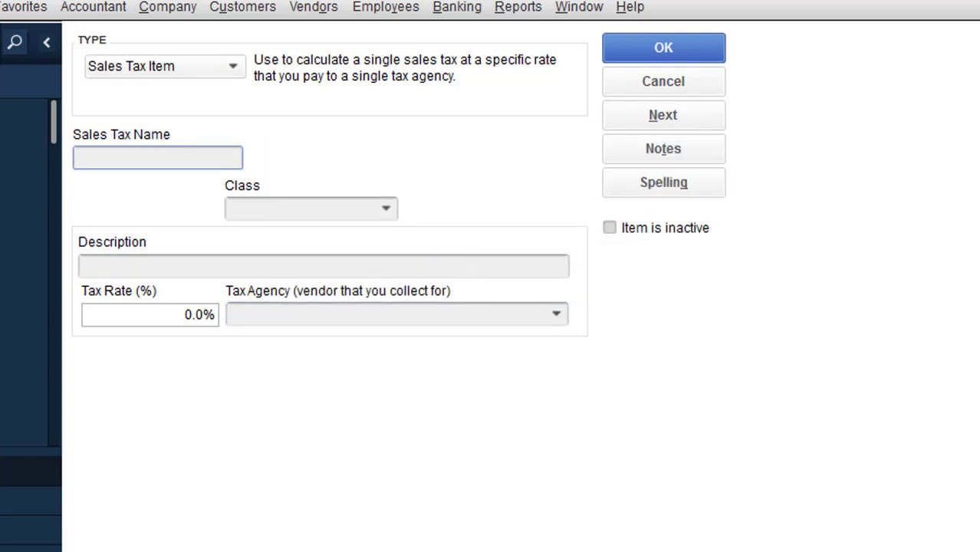
pyautogui.hotkey('alt', 'Tab')
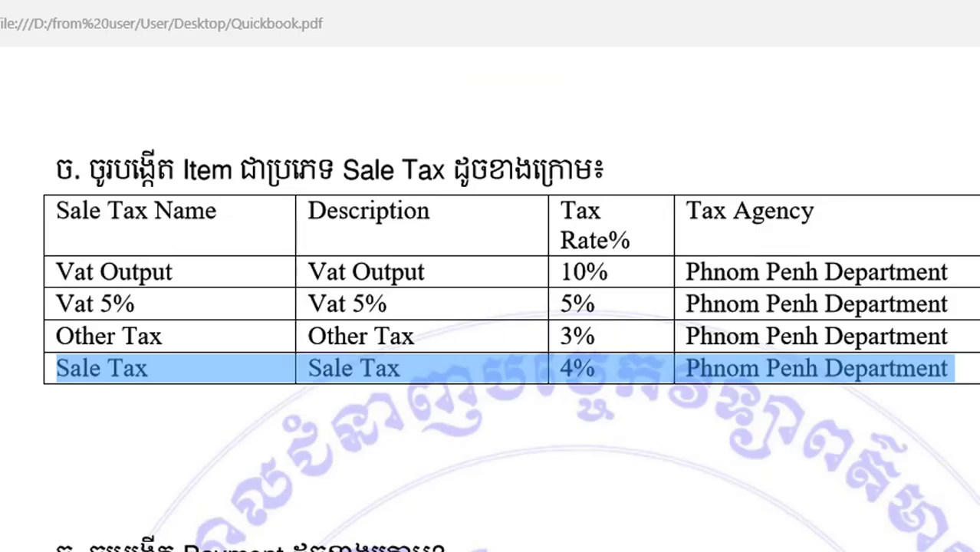
pyautogui.hotkey('alt', 'Tab')
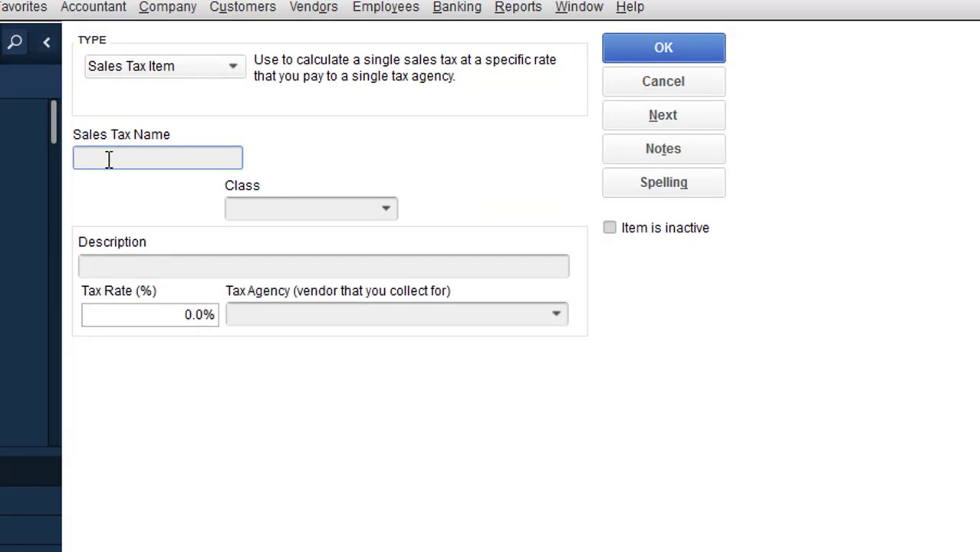
pyautogui.write('Vat 5%')
pyautogui.click(140, 265)
pyautogui.write('Sales Tax')
pyautogui.press('BackSpace')
pyautogui.press('BackSpace')
pyautogui.press('BackSpace')
pyautogui.press('BackSpace')
pyautogui.press('BackSpace')
pyautogui.press('BackSpace')
pyautogui.press('BackSpace')
pyautogui.press('BackSpace')
pyautogui.press('BackSpace')
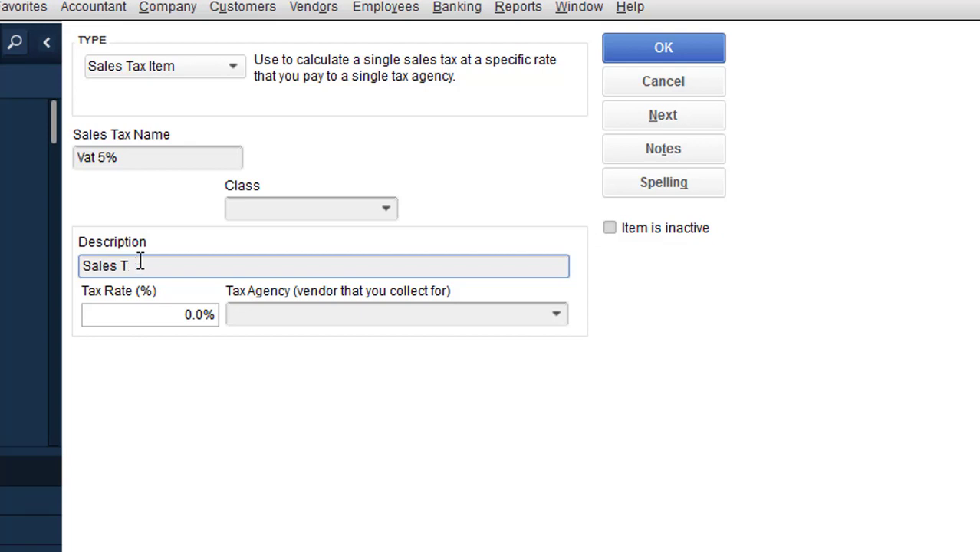
pyautogui.write('Vat 5%')
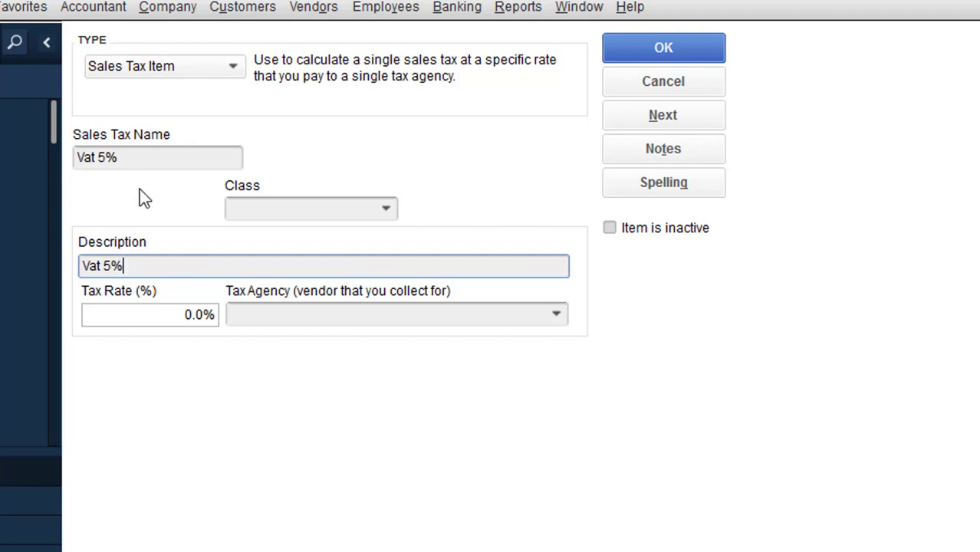
# Step: Set the Vat 5% item's tax rate to 5% and tax agency to Phnom Penh Department, and save it without a class
pyautogui.press('Tab')
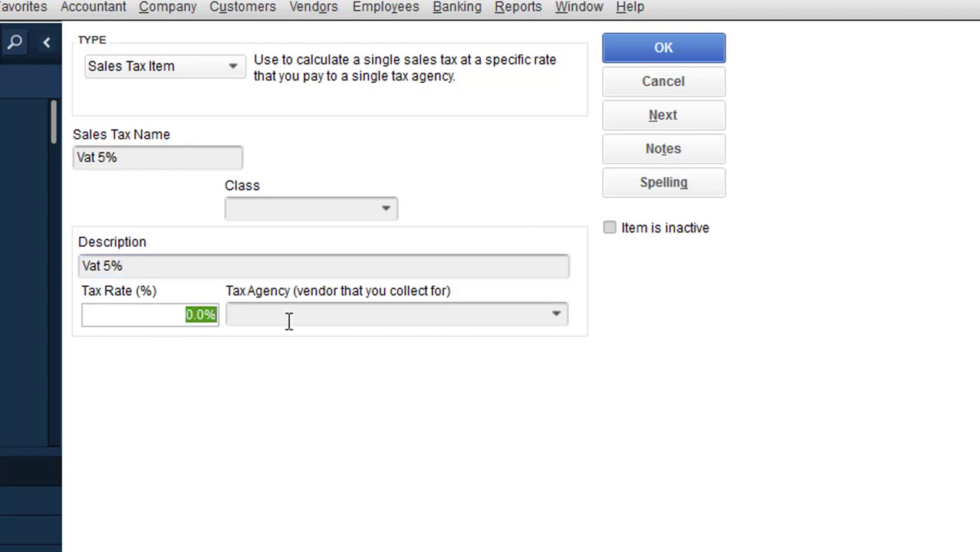
pyautogui.click(553, 325)
pyautogui.click(365, 416)
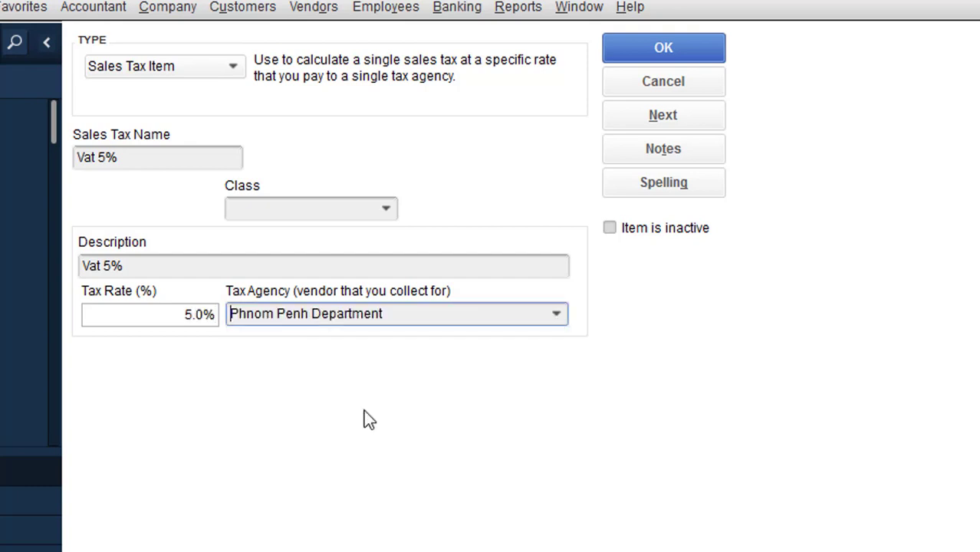
pyautogui.click(634, 127)
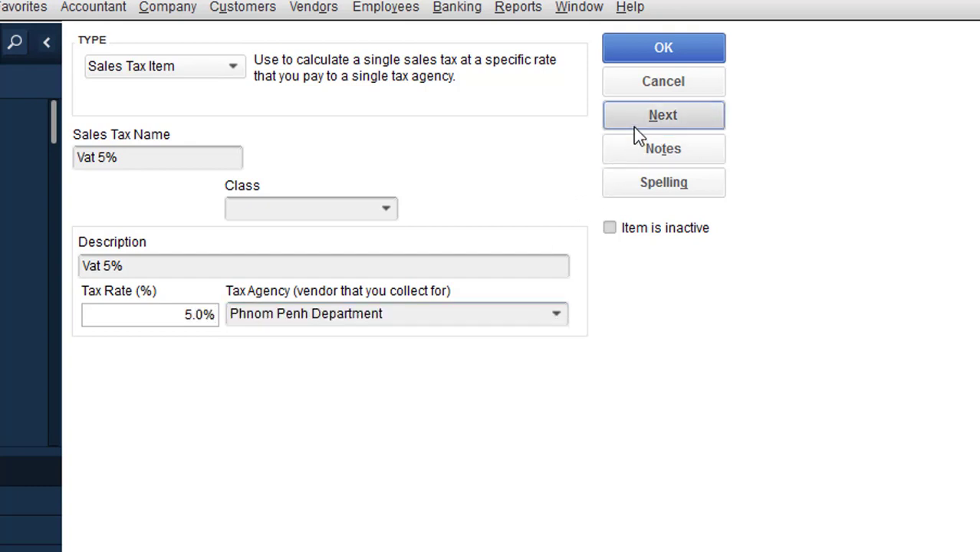
pyautogui.click(478, 256)
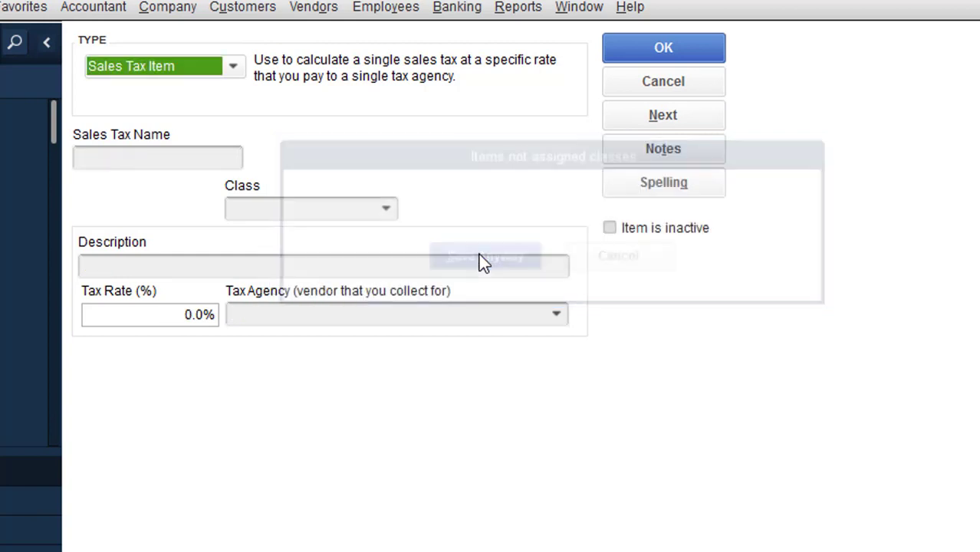
# Step: Enter "Other Tax" as the name of the next sales tax item, and replace its filled-in description with "Other Tax"
pyautogui.click(197, 160)
pyautogui.write('Other Tax')
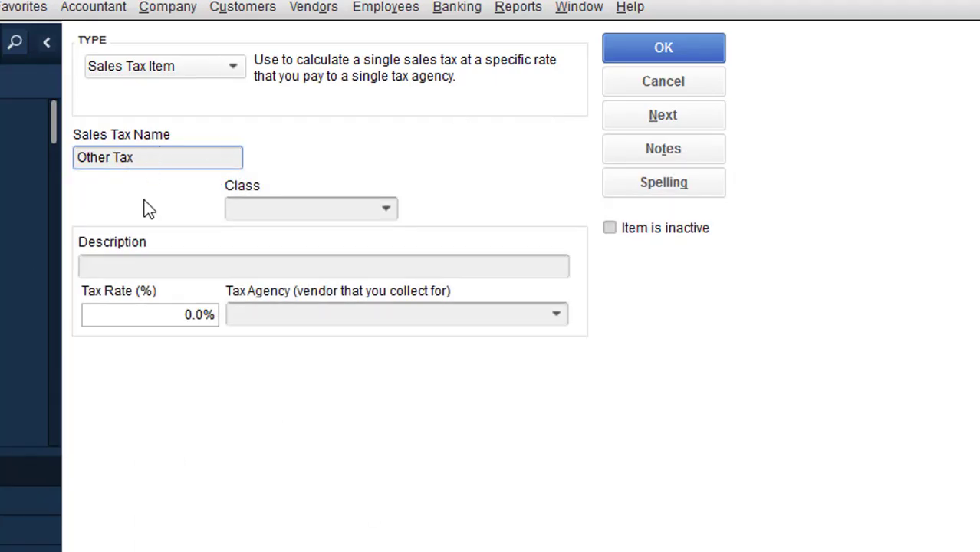
pyautogui.click(146, 266)
pyautogui.write('Sales Tax')
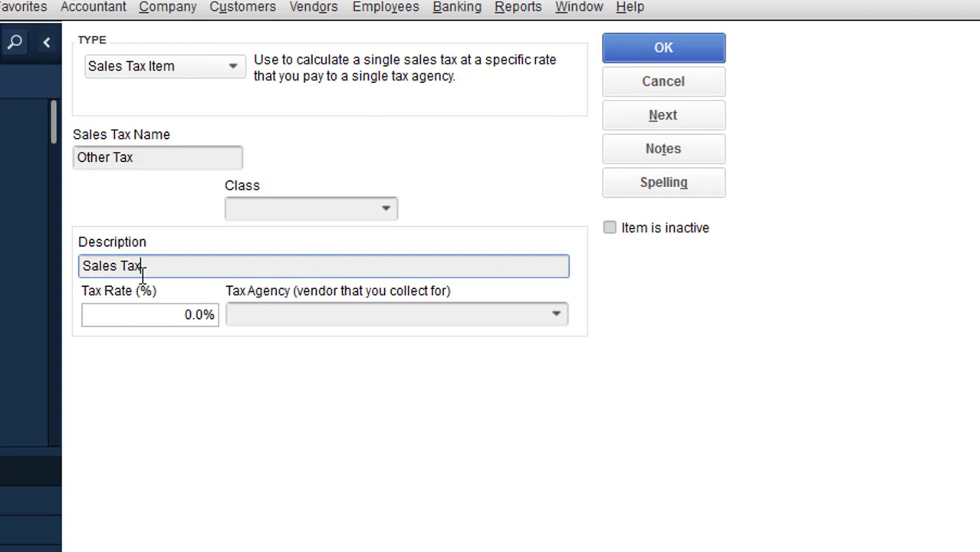
pyautogui.moveTo(153, 271); pyautogui.dragTo(23, 287)
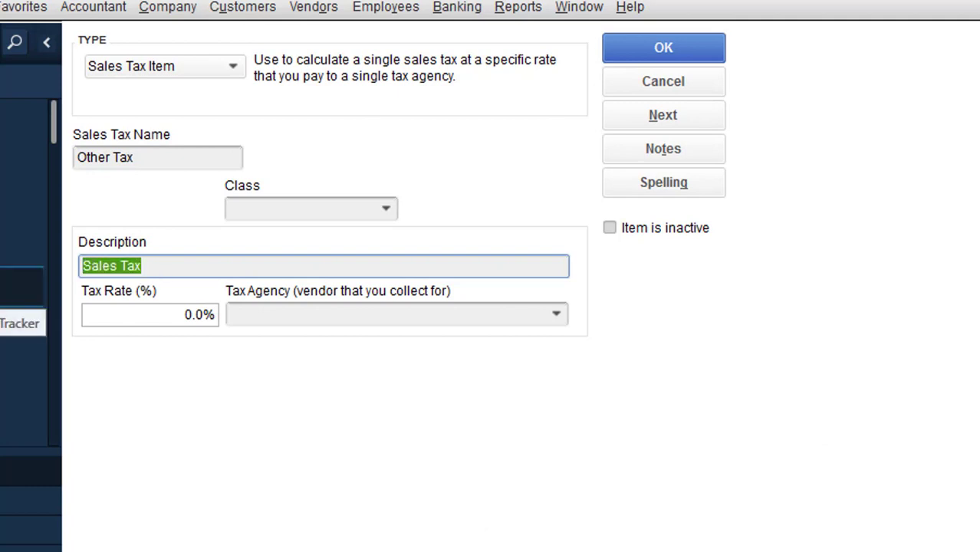
pyautogui.write('Other Tax')
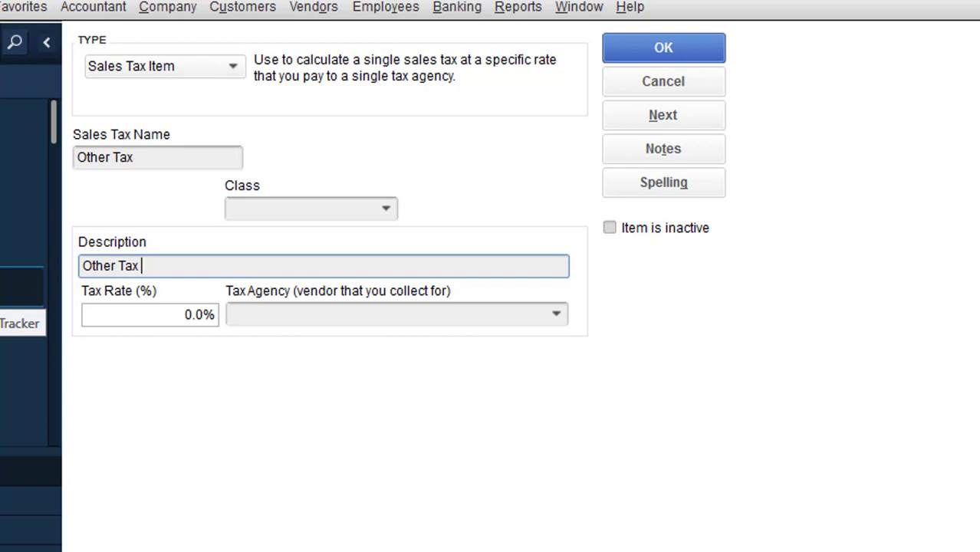
# Step: Set the Other Tax item's tax rate to 3% and tax agency to Phnom Penh Department, and save it without a class
pyautogui.click(162, 315)
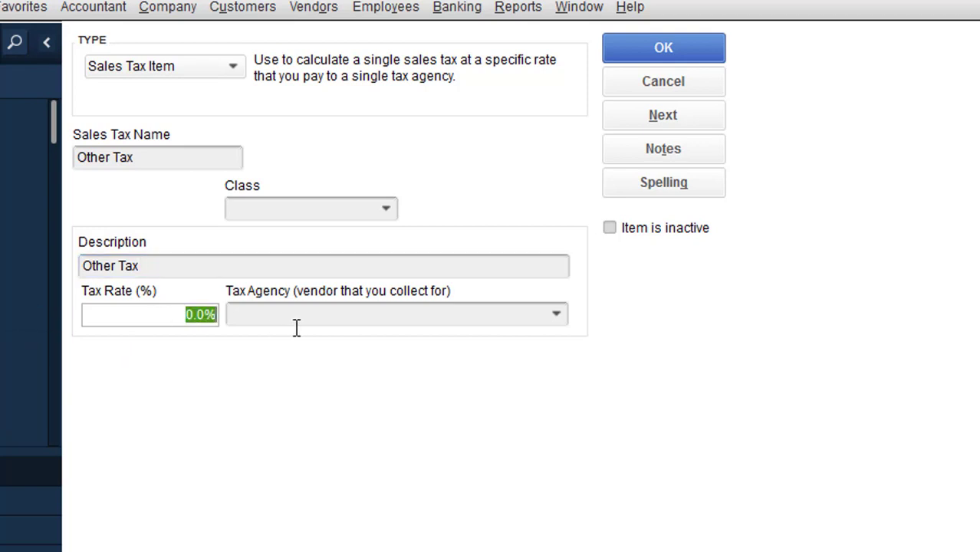
pyautogui.write('3%')
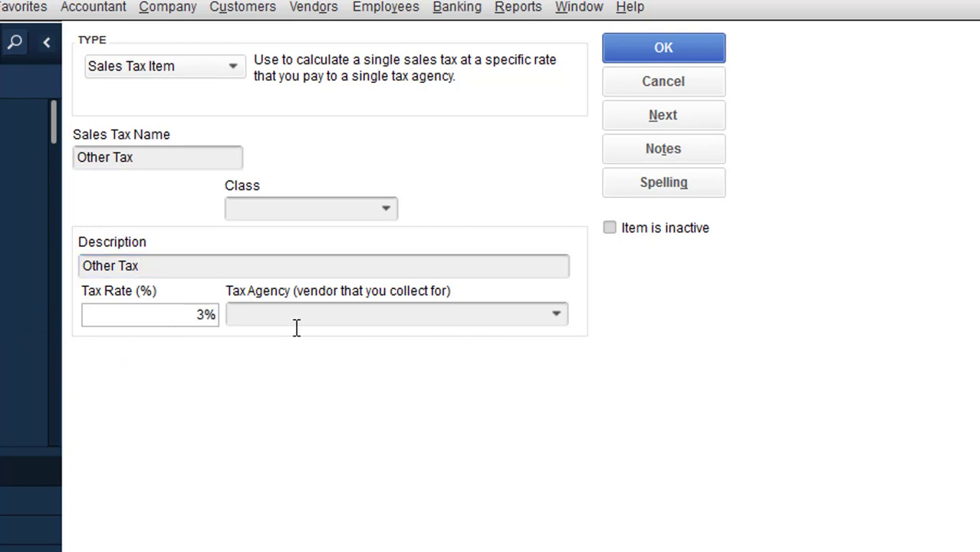
pyautogui.click(558, 315)
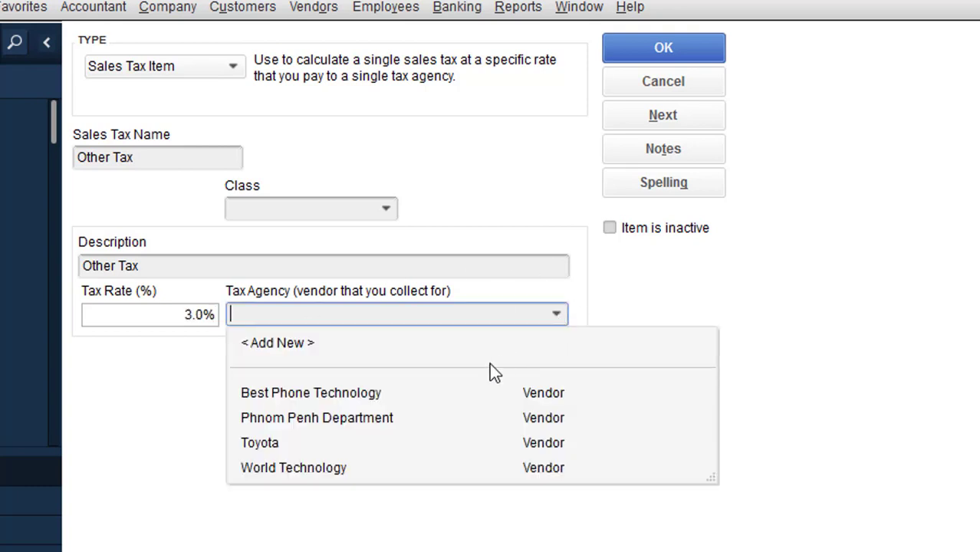
pyautogui.click(411, 417)
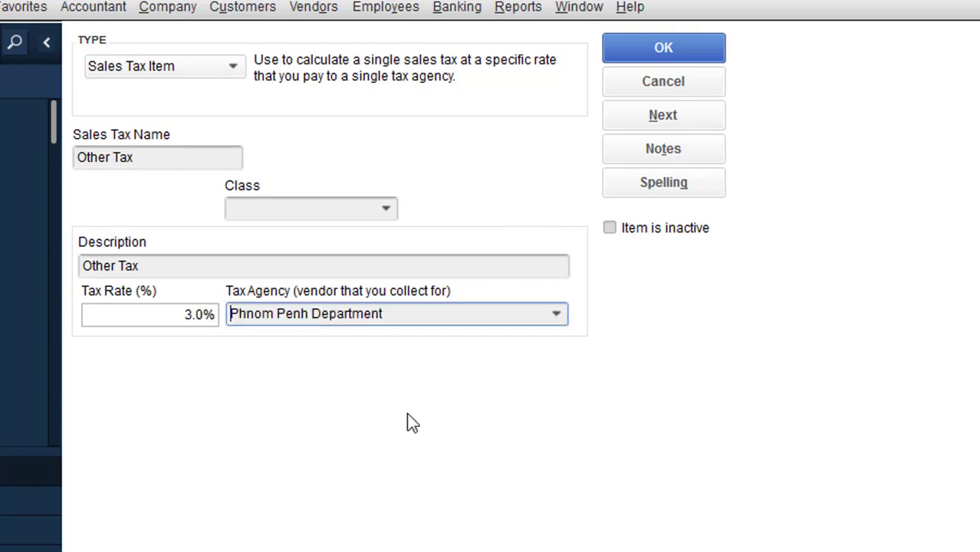
pyautogui.click(644, 60)
pyautogui.click(510, 259)
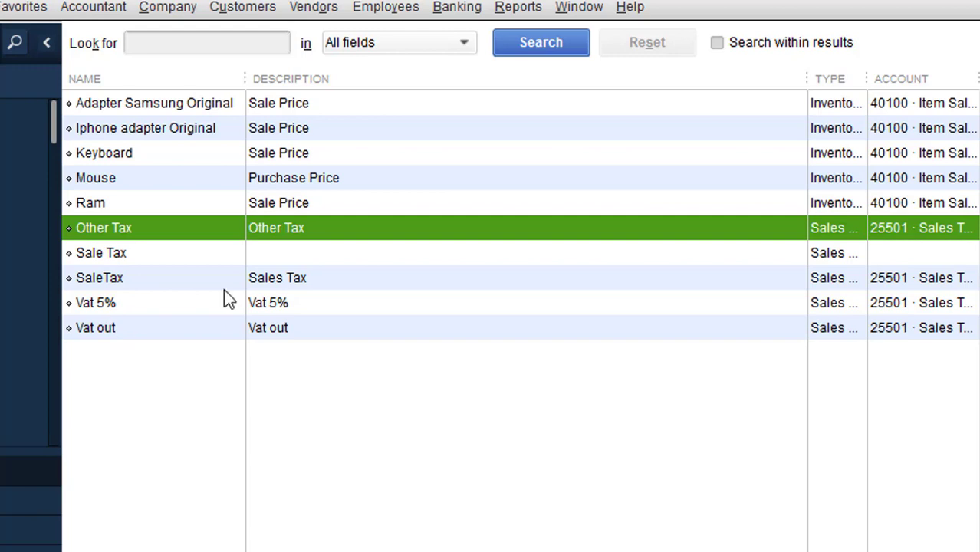
# Step: Narrow the item list's Description column and widen its Type column, and find the payment table in the exercise PDF
pyautogui.moveTo(808, 73); pyautogui.dragTo(483, 97)
pyautogui.moveTo(604, 83); pyautogui.dragTo(667, 90)
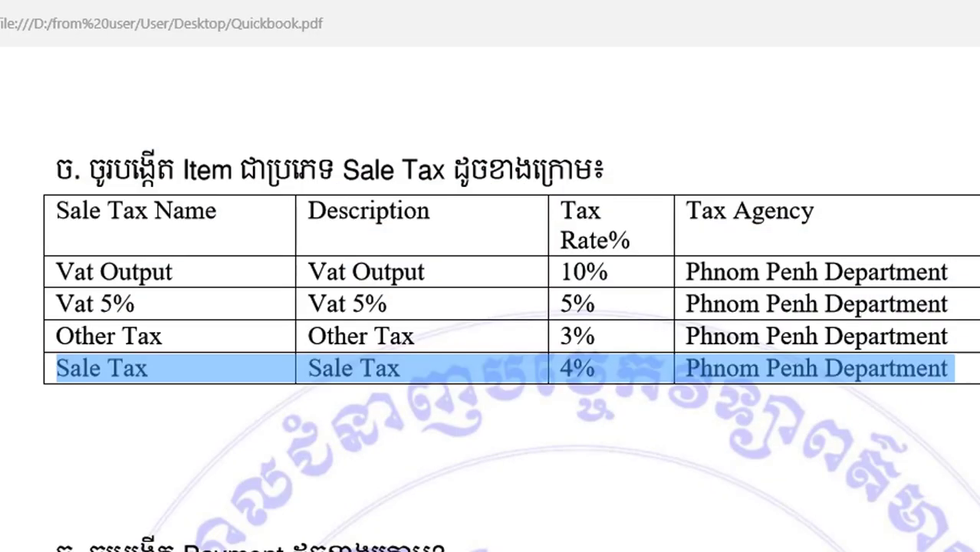
pyautogui.scroll(-6, 511, 299)
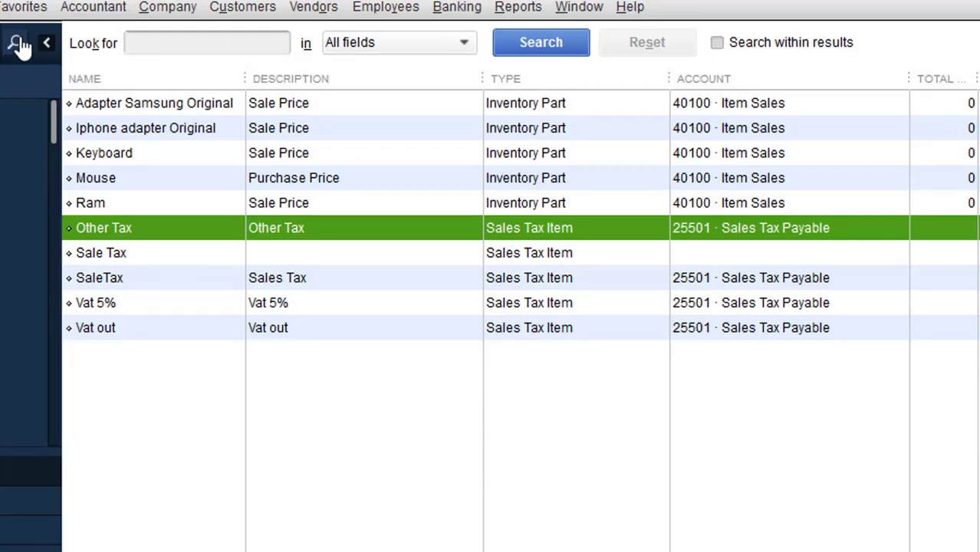
# Step: Start a new item of type Payment from the item list
pyautogui.click(4, 7)
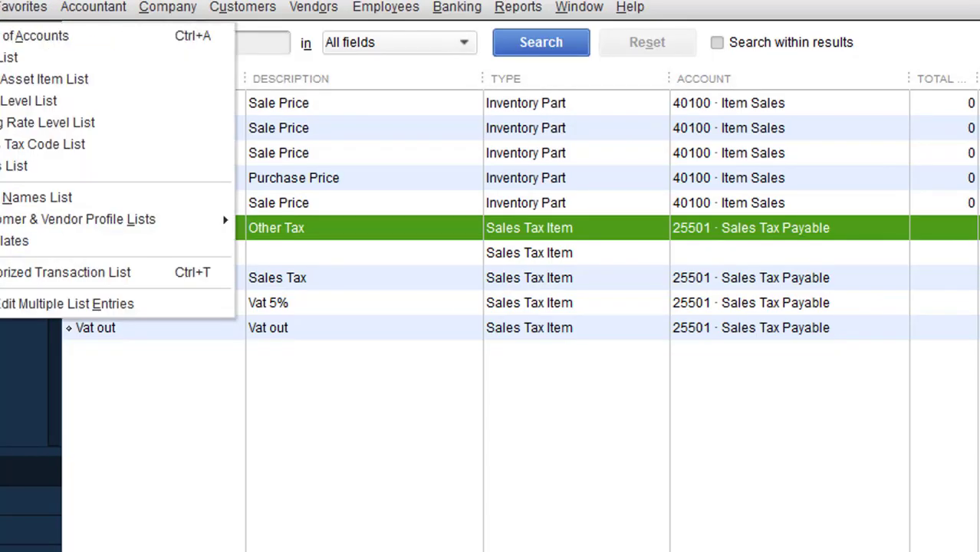
pyautogui.click(9, 58)
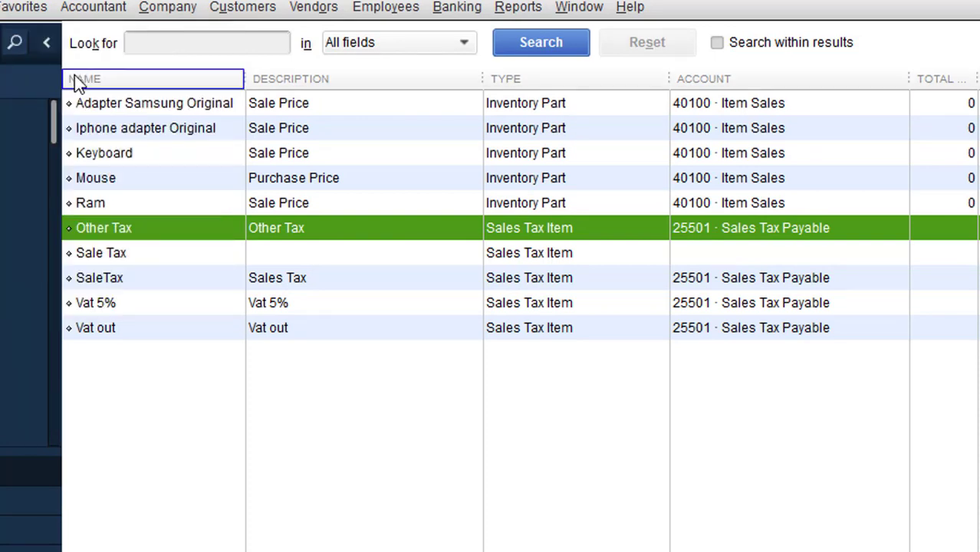
pyautogui.rightClick(74, 407)
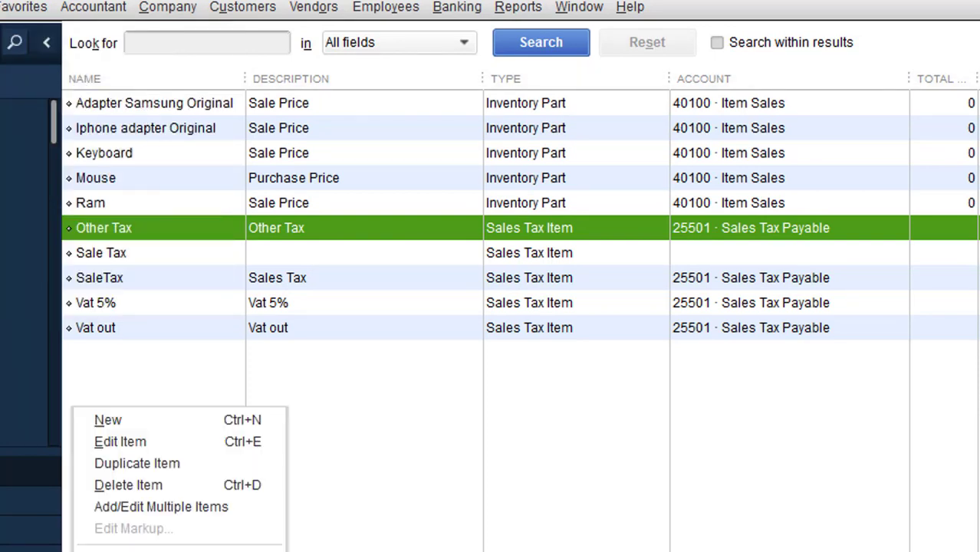
pyautogui.click(138, 425)
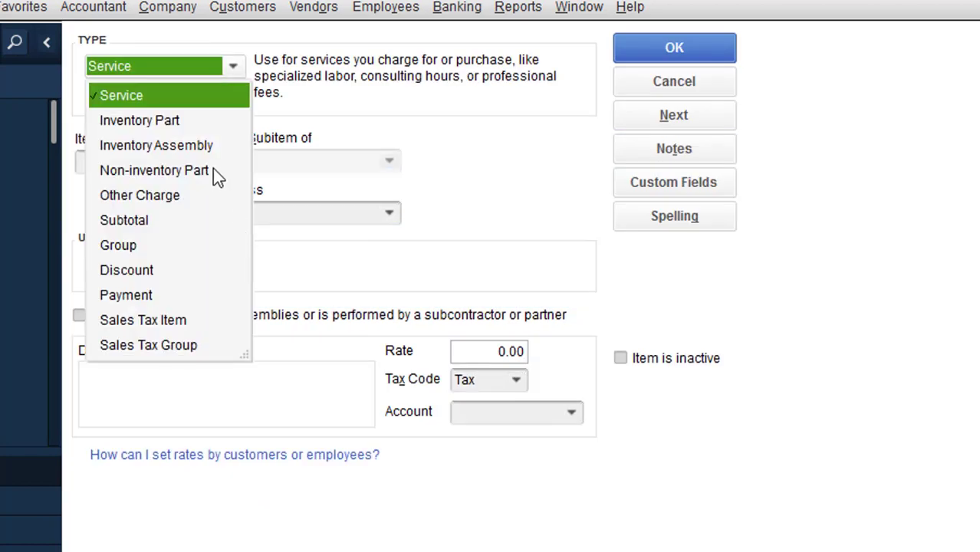
pyautogui.click(116, 299)
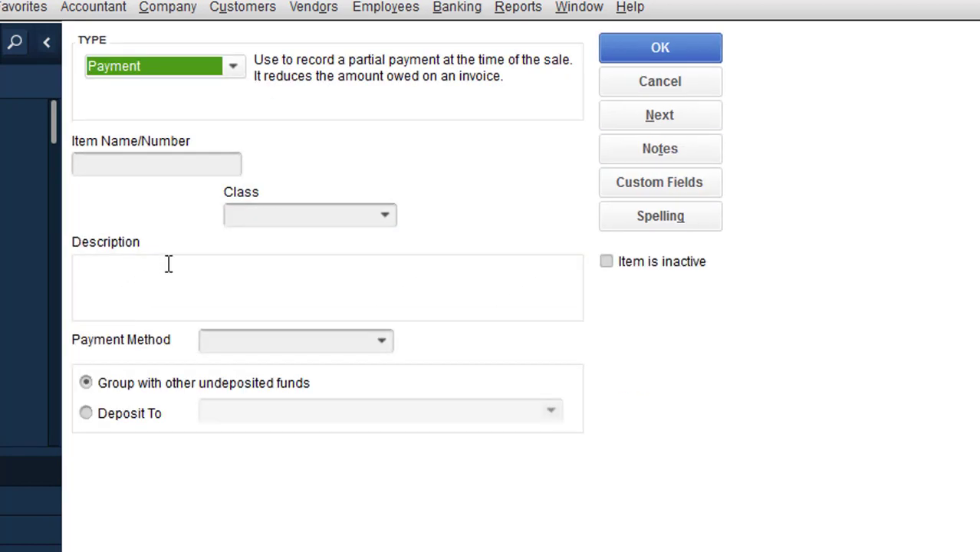
# Step: Check the payment table in the exercise PDF, and save a payment item Cash1 with payment method Cash and no class
pyautogui.click(149, 166)
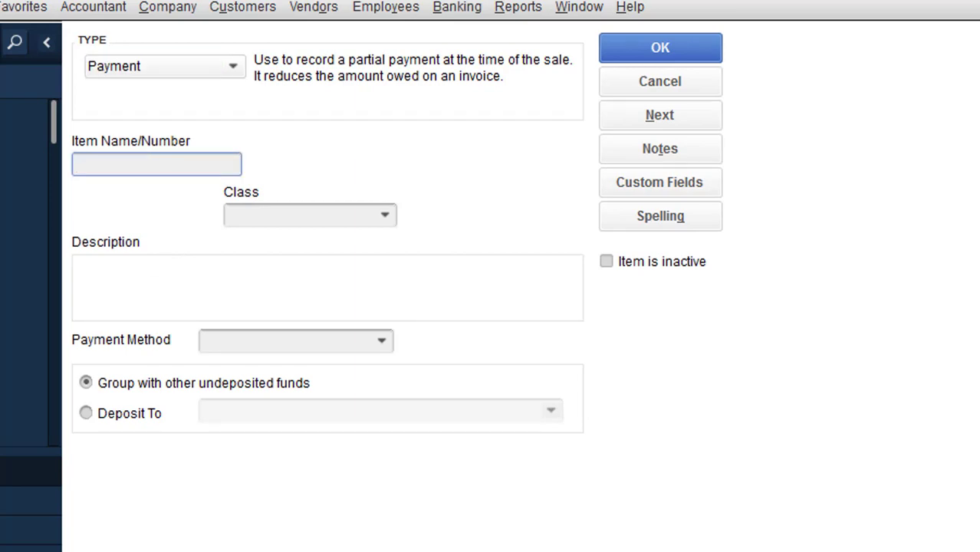
pyautogui.hotkey('alt', 'Tab')
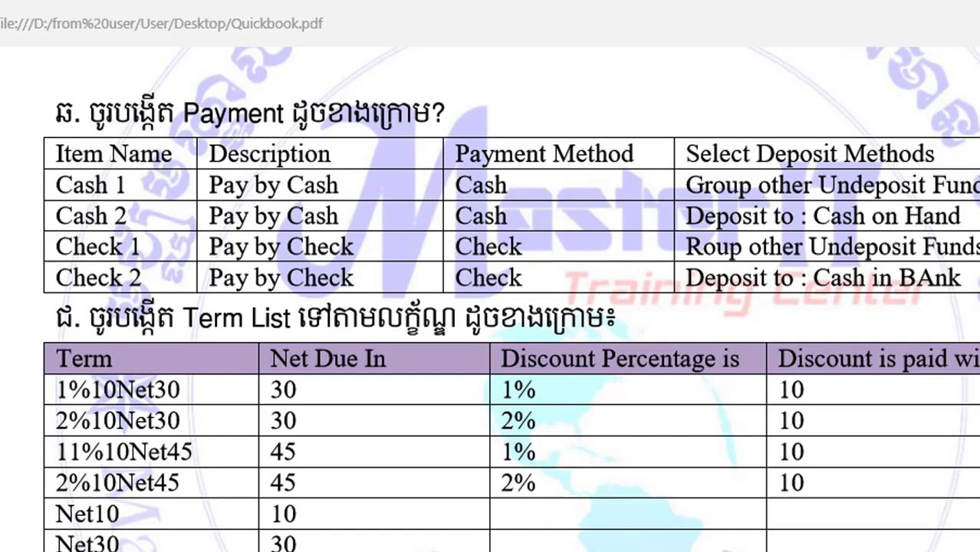
pyautogui.hotkey('alt', 'Tab')
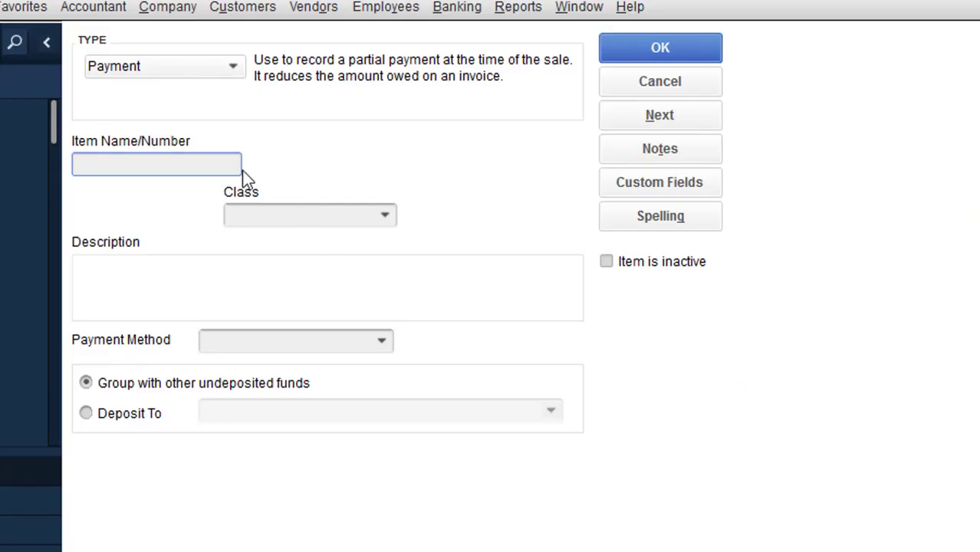
pyautogui.write('Cash1')
pyautogui.click(383, 340)
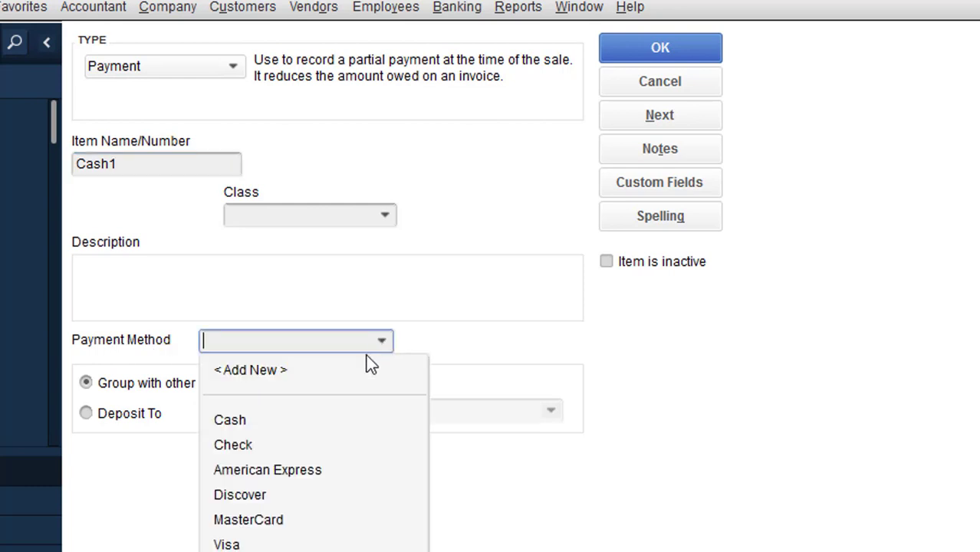
pyautogui.click(259, 420)
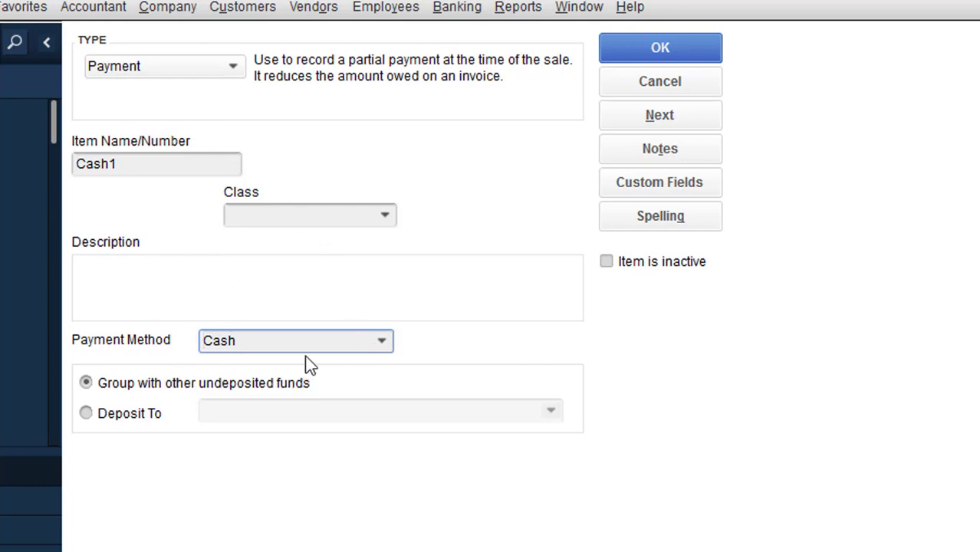
pyautogui.click(615, 120)
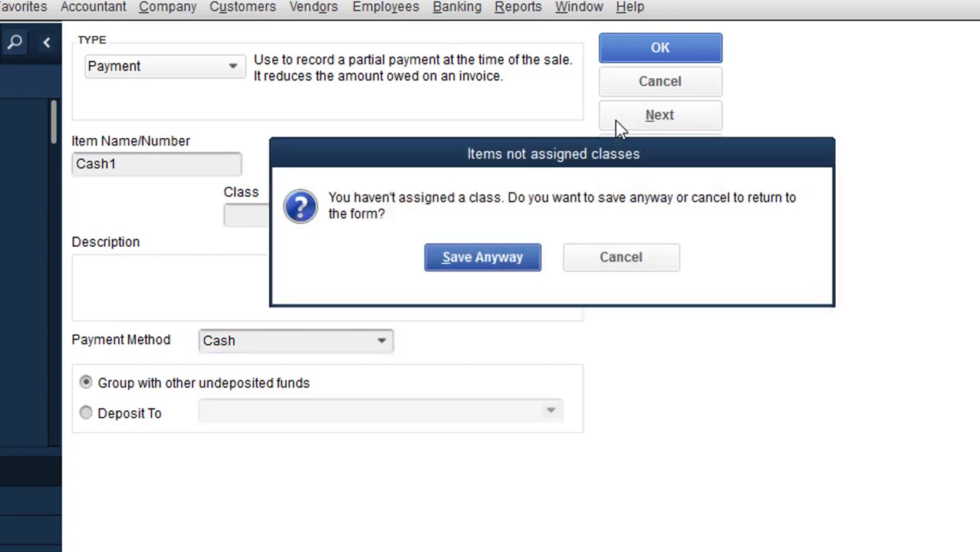
pyautogui.click(476, 263)
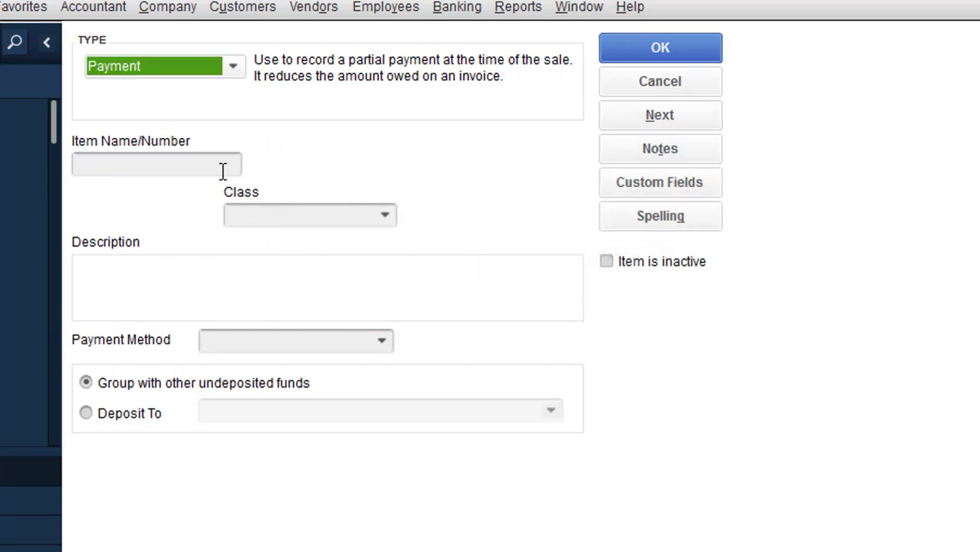
# Step: Name the next payment item Cash2, and check its deposit method in the exercise PDF
pyautogui.click(141, 164)
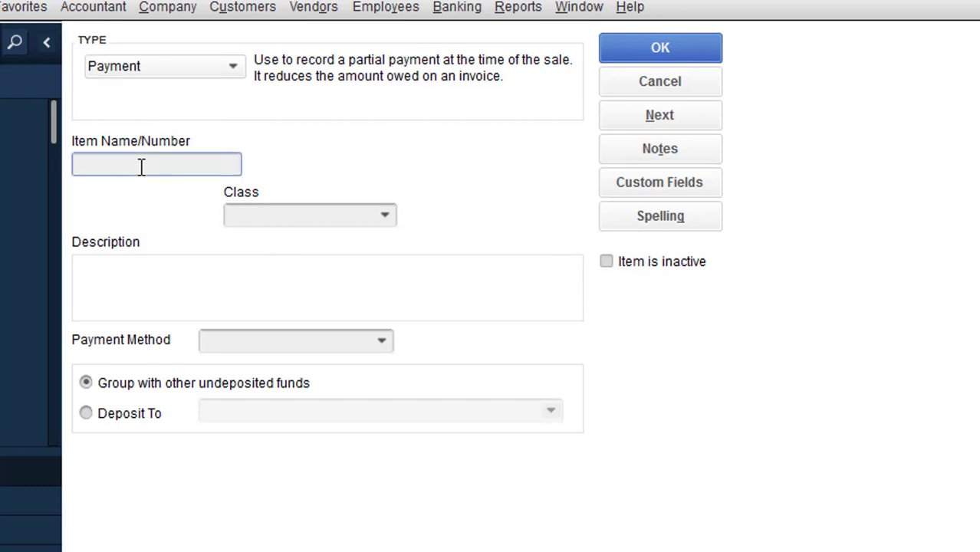
pyautogui.write('Cash2')
pyautogui.hotkey('alt', 'Tab')
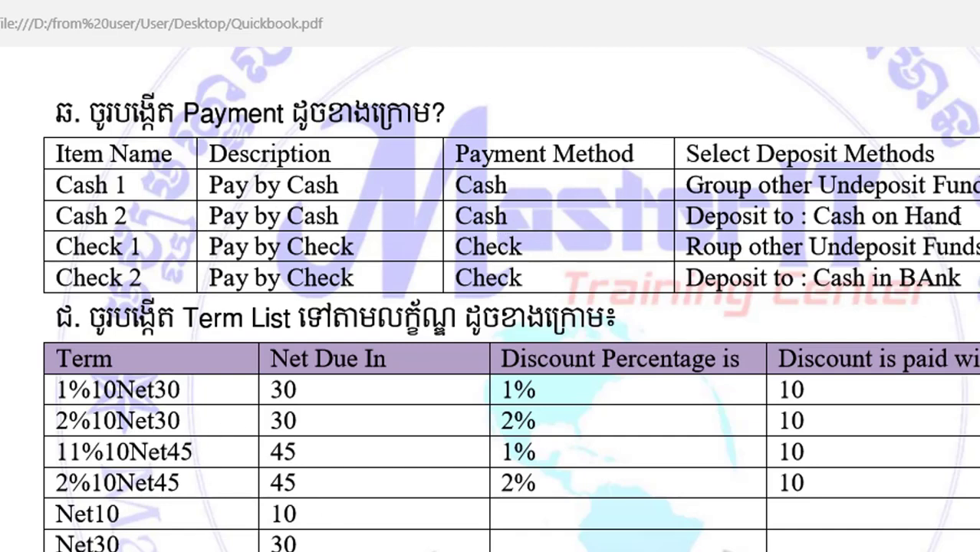
pyautogui.moveTo(949, 217); pyautogui.dragTo(684, 217)
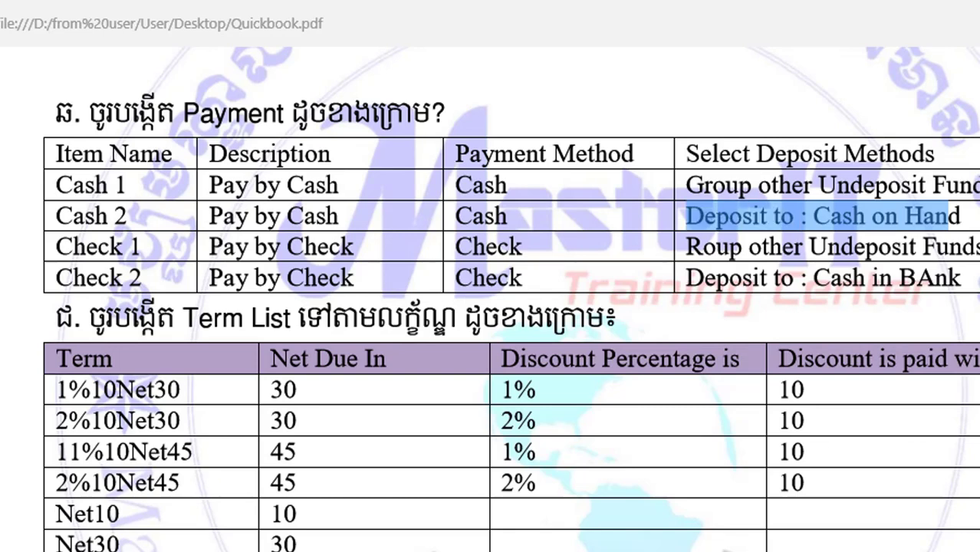
pyautogui.hotkey('alt', 'Tab')
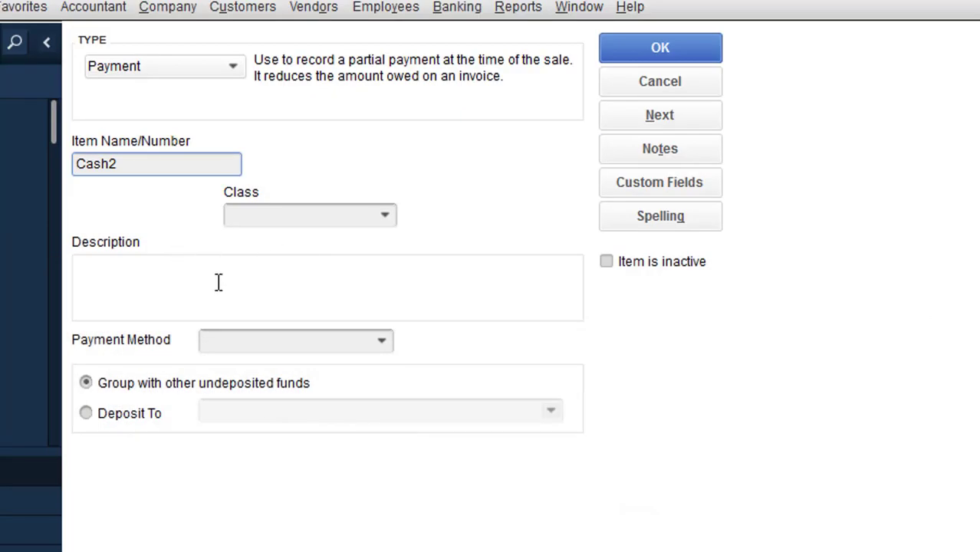
# Step: Set Cash2's payment method to Cash, deposit it to 10000 · Cash on Hand, and save it without a class
pyautogui.click(391, 340)
pyautogui.click(244, 415)
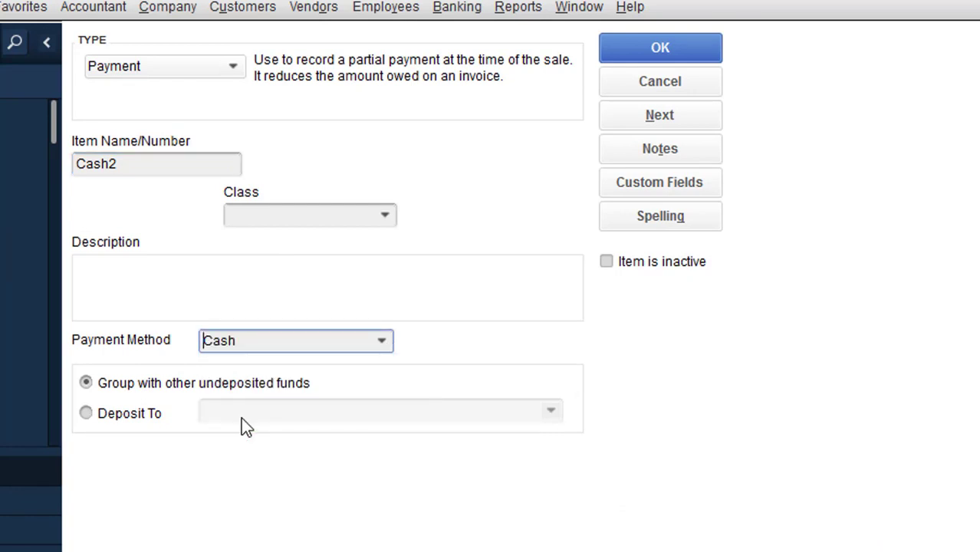
pyautogui.click(107, 414)
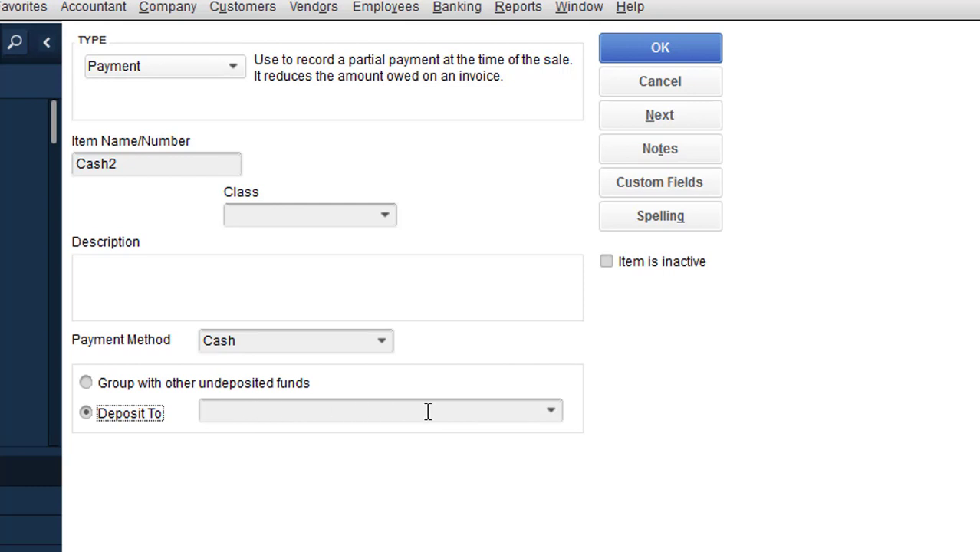
pyautogui.click(550, 412)
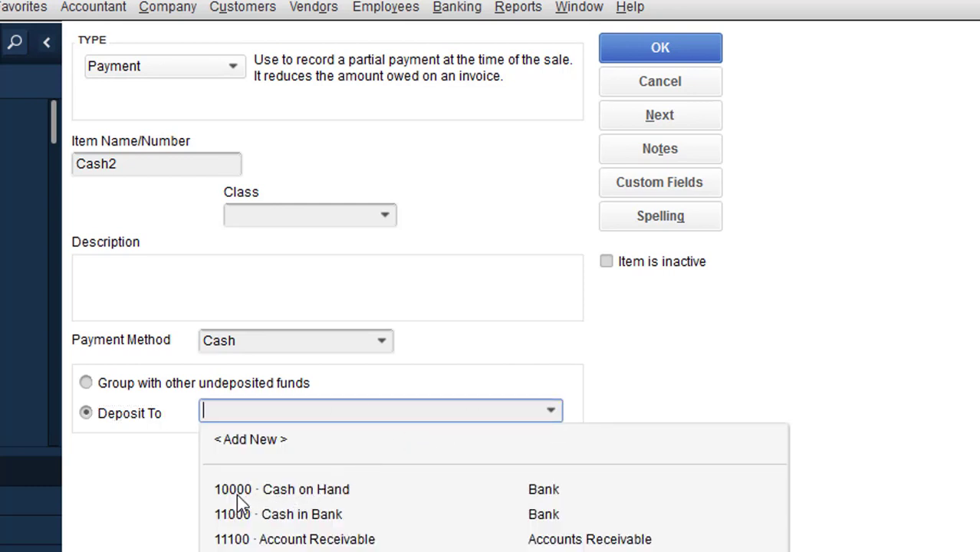
pyautogui.click(309, 491)
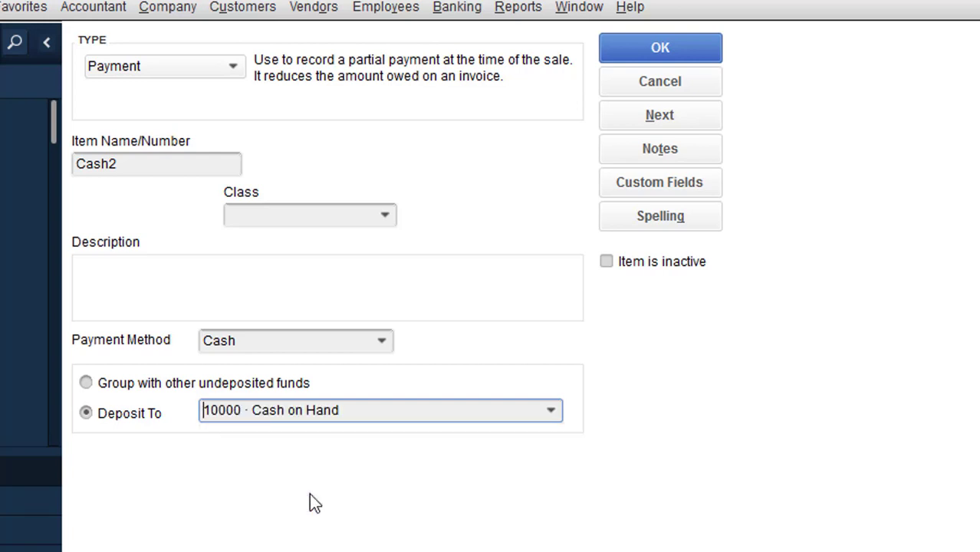
pyautogui.click(620, 123)
pyautogui.click(476, 269)
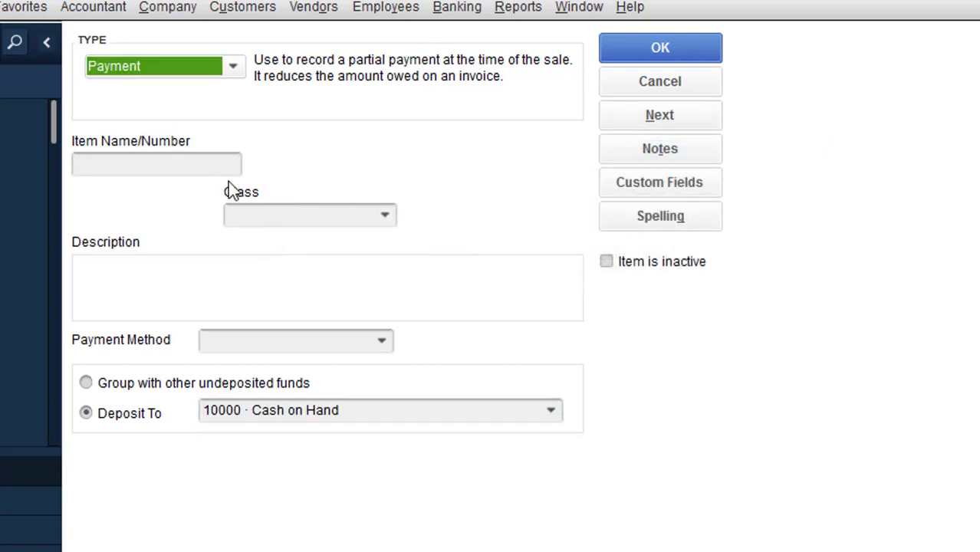
# Step: Name the next payment item Check1
pyautogui.click(186, 159)
pyautogui.write('Cash3')
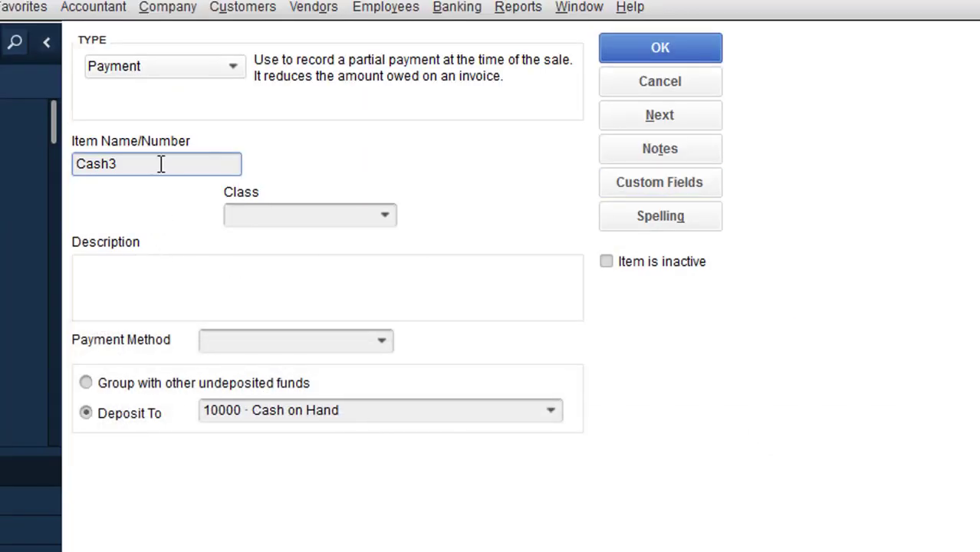
pyautogui.moveTo(160, 164); pyautogui.dragTo(42, 181)
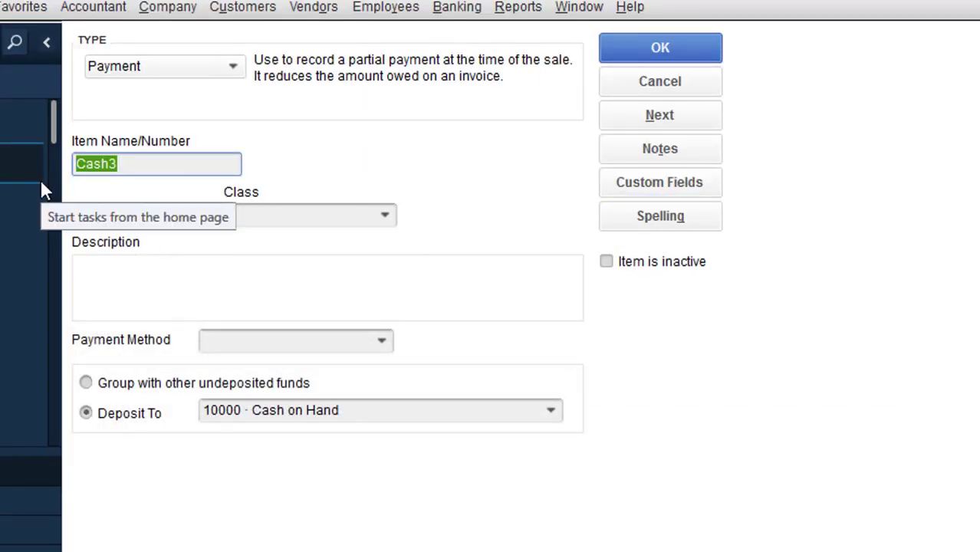
pyautogui.write('Check')
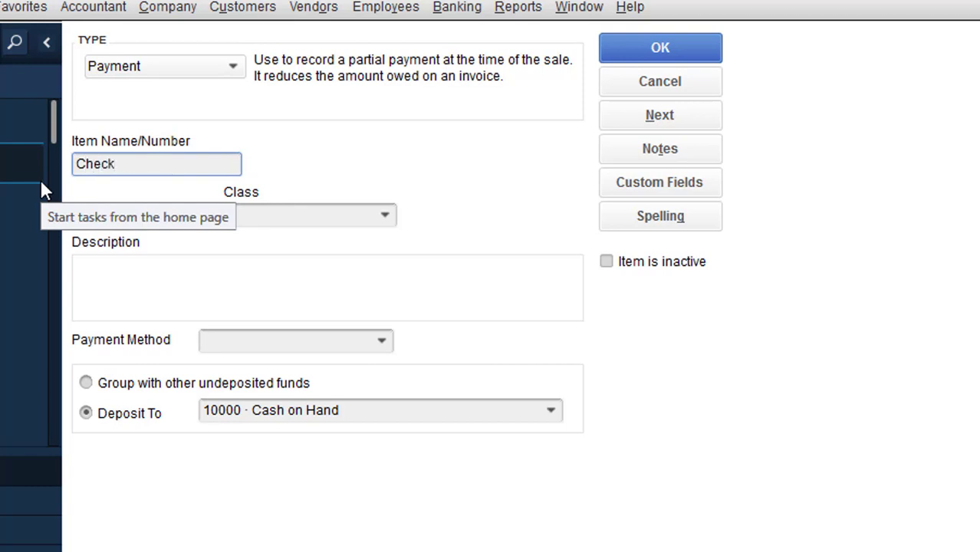
pyautogui.write('1')
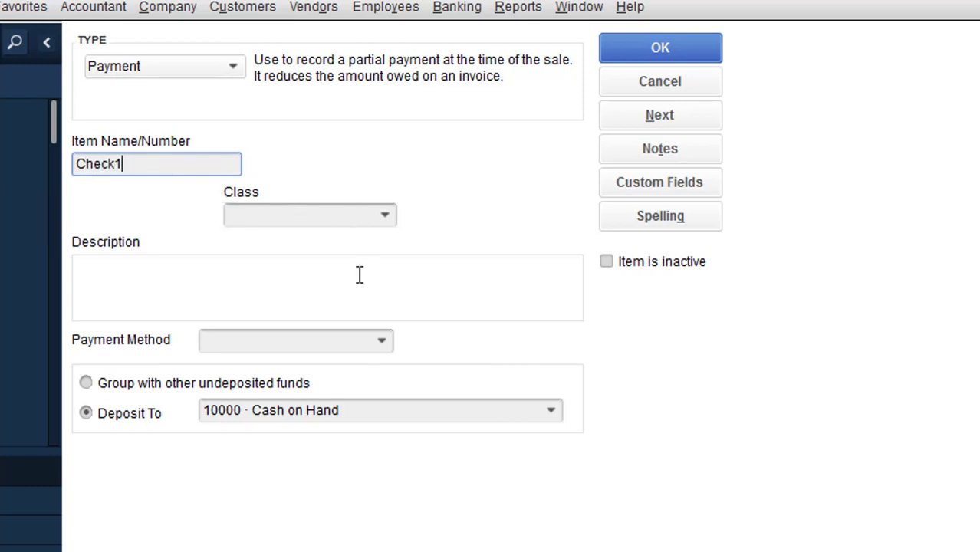
# Step: Set Check1's payment method to Check, group it with other undeposited funds, and save it without a class
pyautogui.click(381, 342)
pyautogui.click(242, 446)
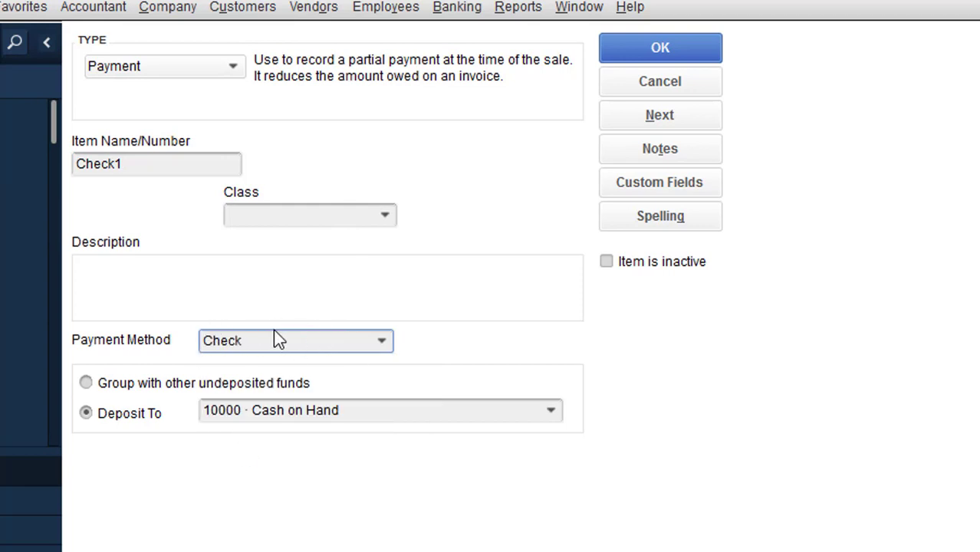
pyautogui.click(176, 383)
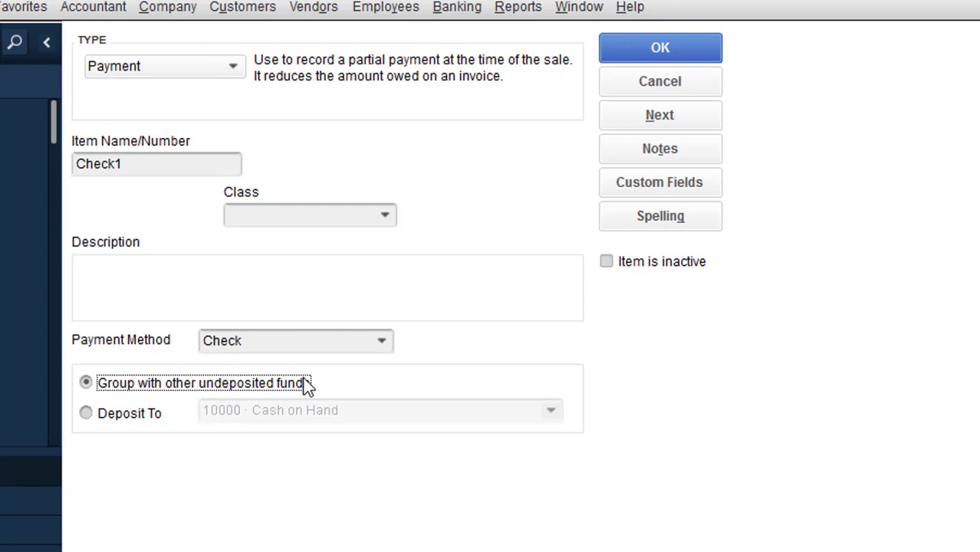
pyautogui.click(618, 123)
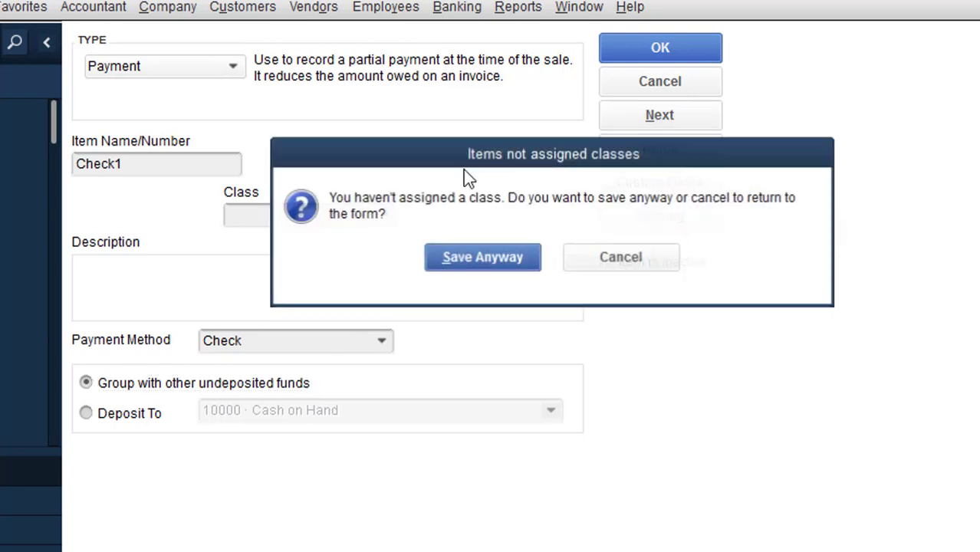
pyautogui.click(477, 258)
# Step: Name the next payment item Check2 and set its payment method to Check
pyautogui.click(173, 165)
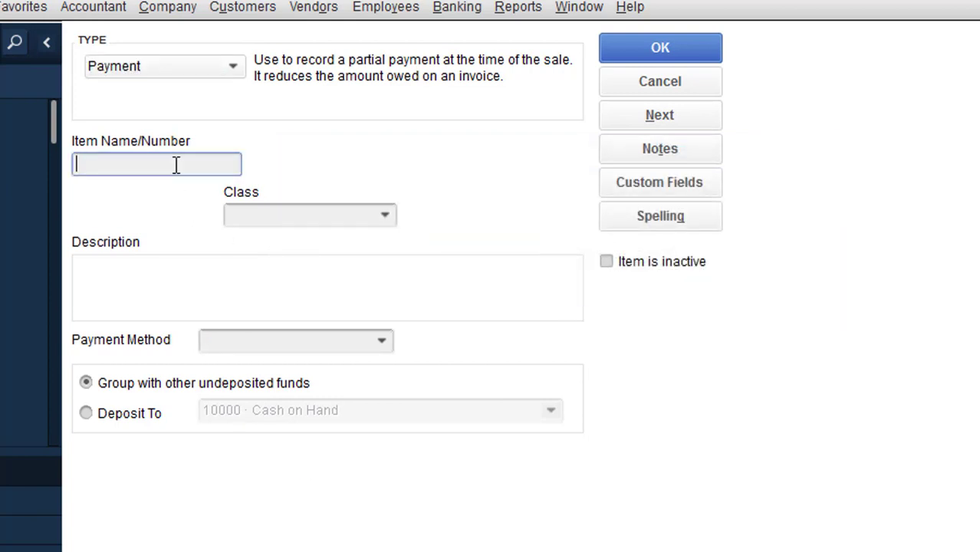
pyautogui.write('Check2')
pyautogui.click(384, 344)
pyautogui.click(320, 445)
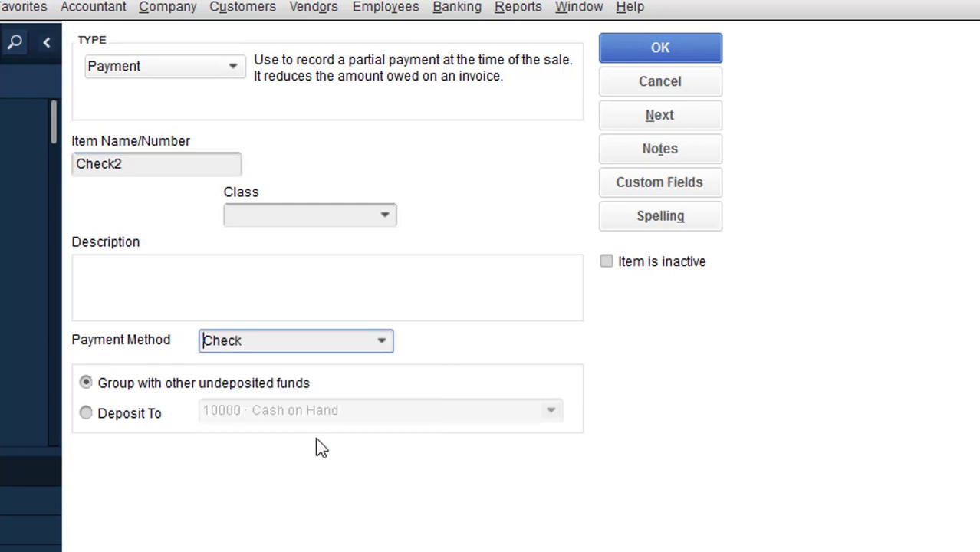
# Step: Deposit Check2 to the account 11000 · Cash in Bank and save the item without a class
pyautogui.click(125, 415)
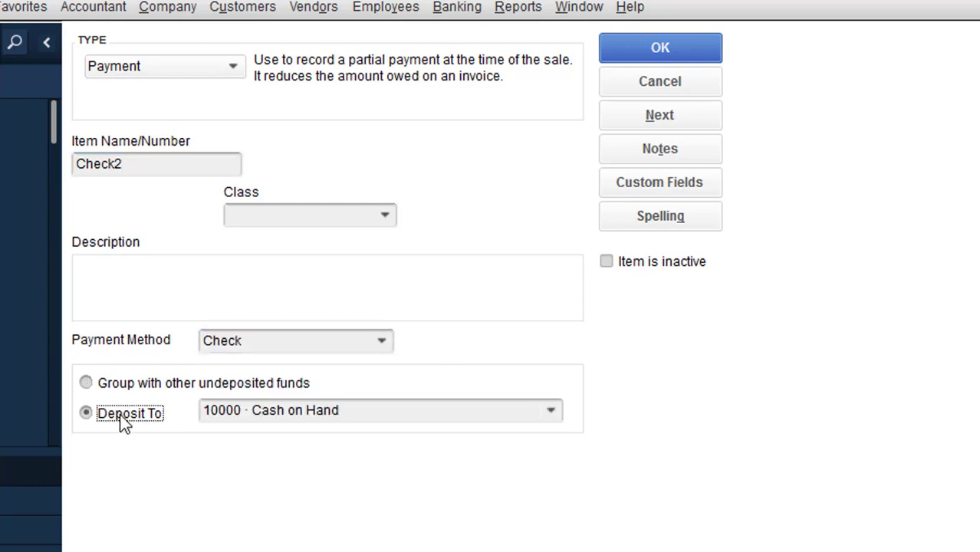
pyautogui.click(535, 414)
pyautogui.click(340, 510)
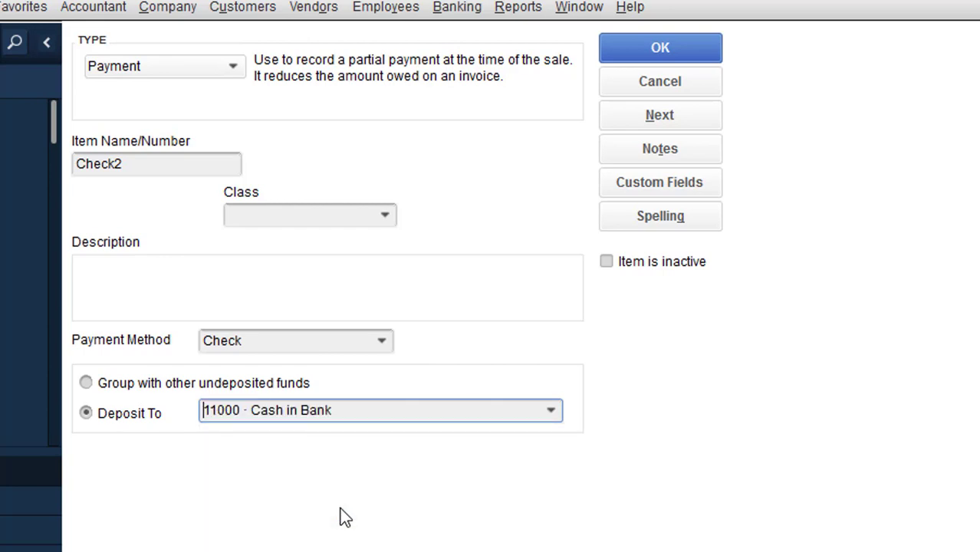
pyautogui.click(633, 54)
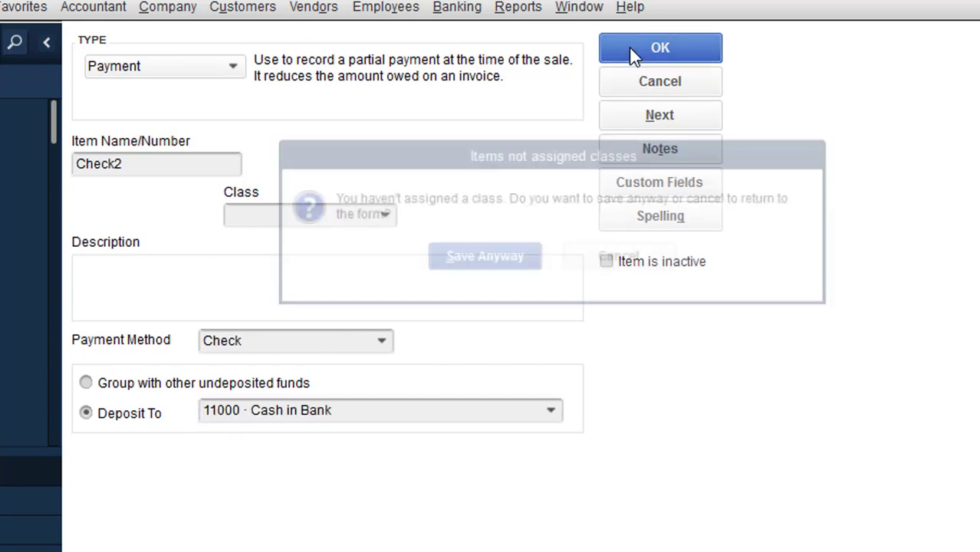
pyautogui.click(514, 258)
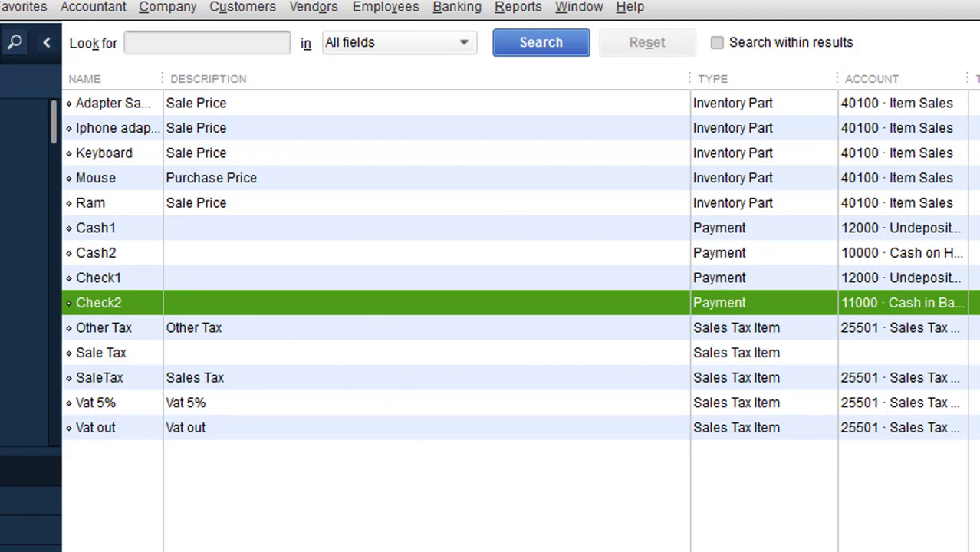
# Step: Switch to the exercise PDF and examine the Term List table, including how the term names encode discount and due days
pyautogui.hotkey('alt', 'Tab')
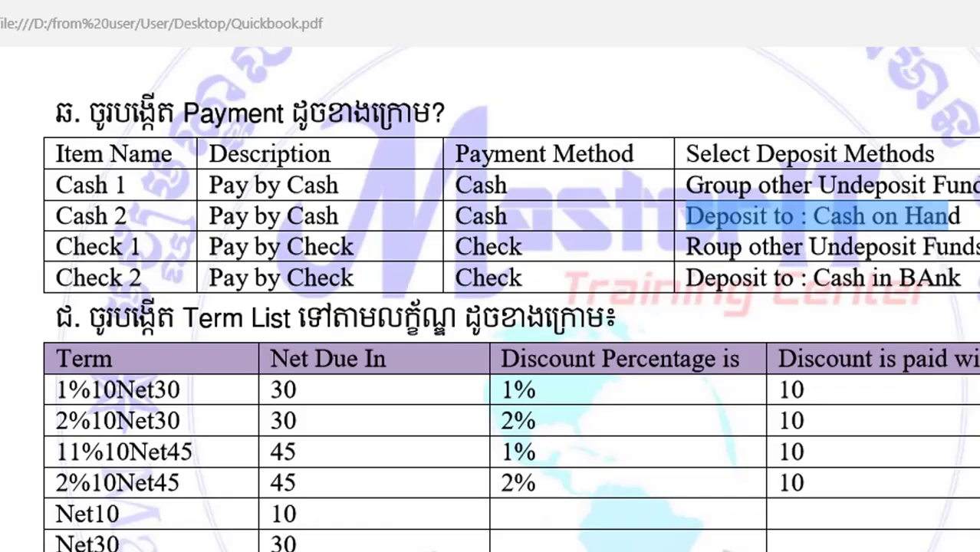
pyautogui.scroll(-3, 345, 493)
pyautogui.scroll(-3, 347, 495)
pyautogui.scroll(3, 347, 495)
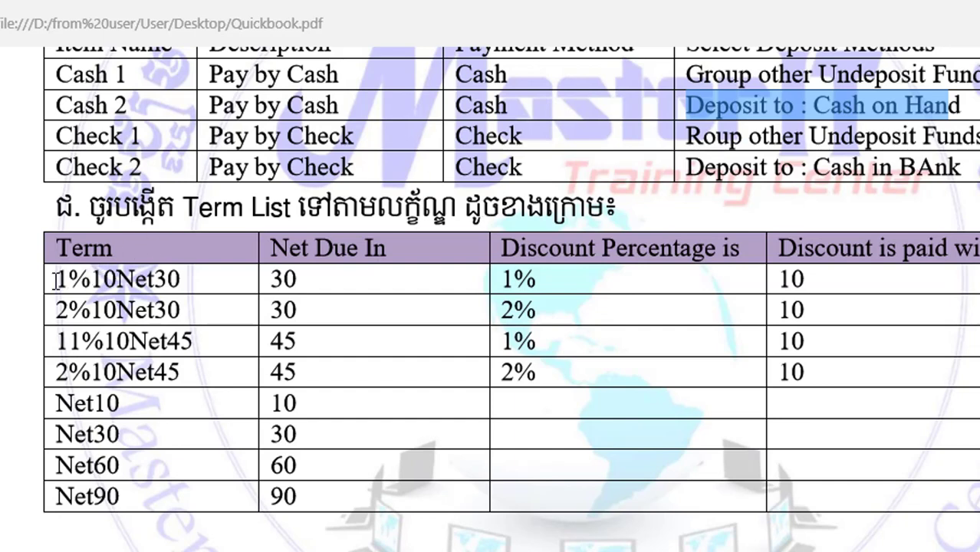
pyautogui.moveTo(55, 280); pyautogui.dragTo(172, 279)
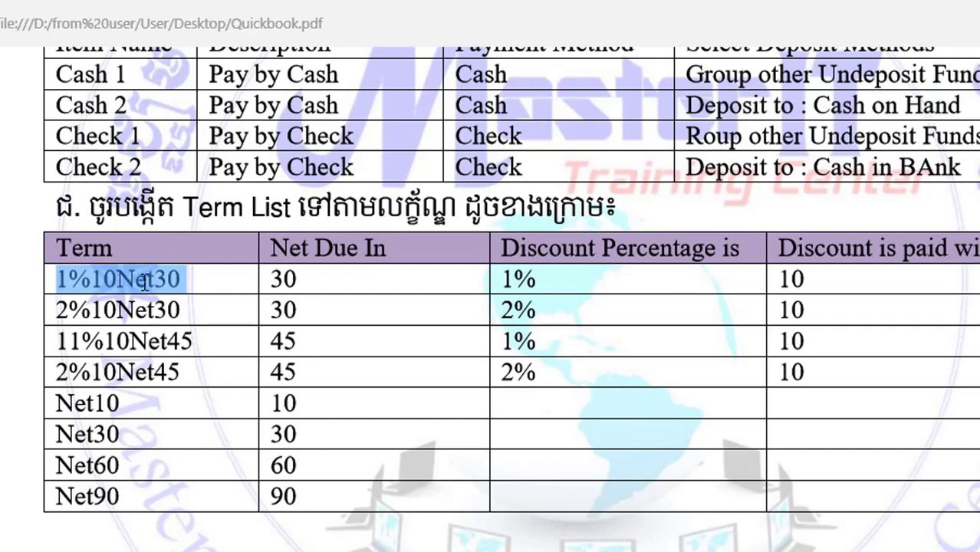
pyautogui.click(201, 286)
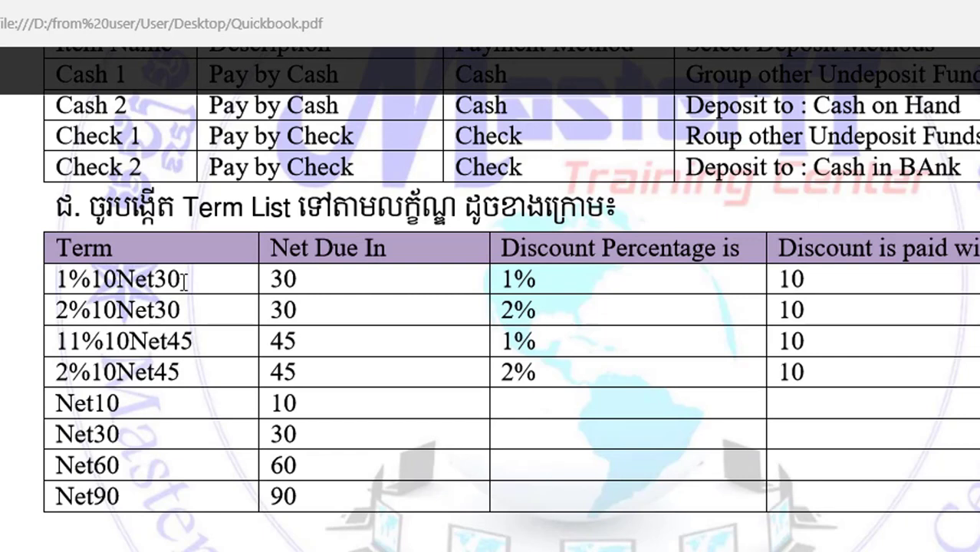
pyautogui.moveTo(182, 279); pyautogui.dragTo(157, 279)
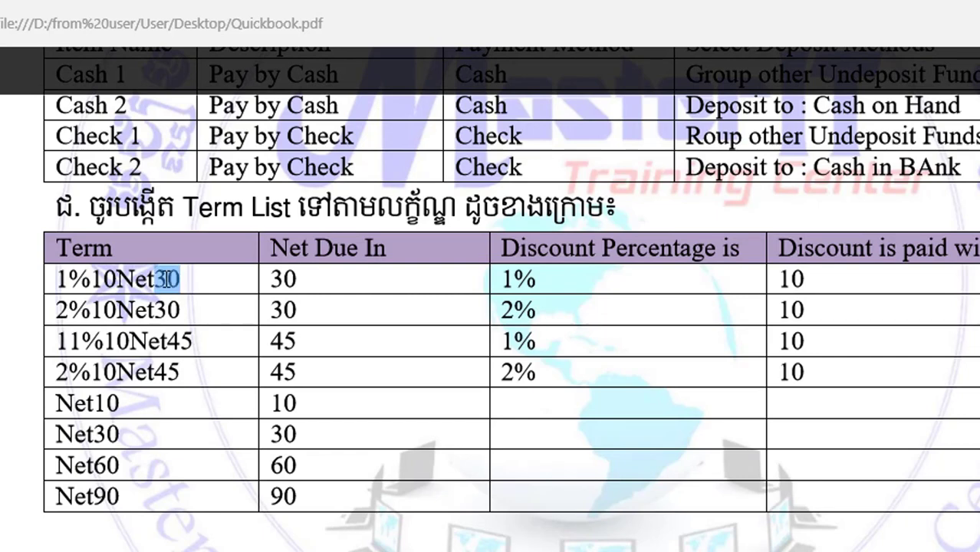
pyautogui.click(112, 278)
pyautogui.moveTo(112, 277); pyautogui.dragTo(98, 279)
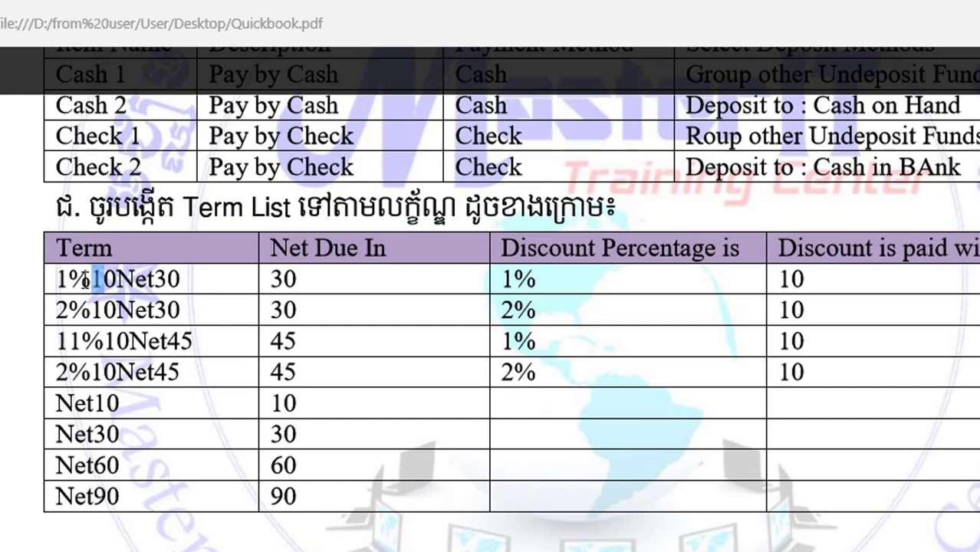
pyautogui.click(71, 275)
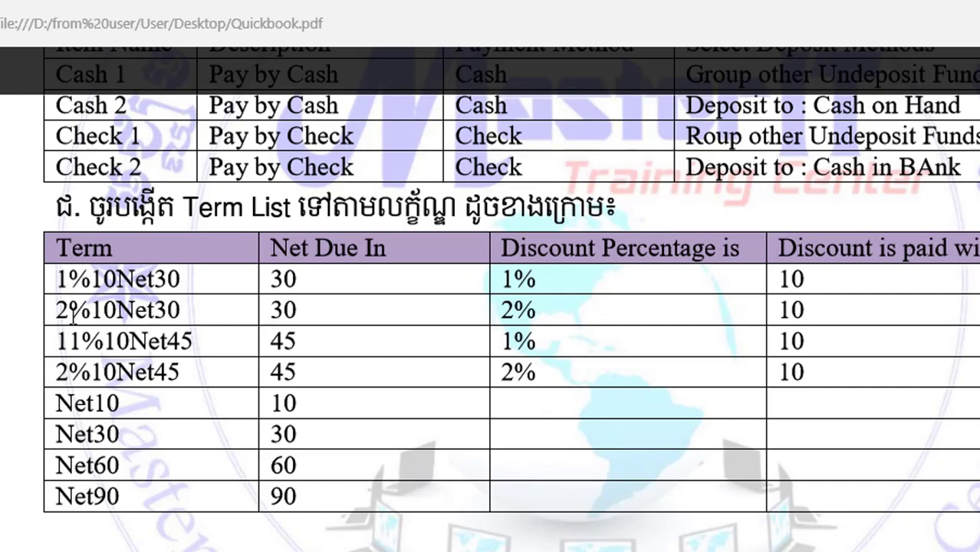
pyautogui.moveTo(187, 311); pyautogui.dragTo(69, 310)
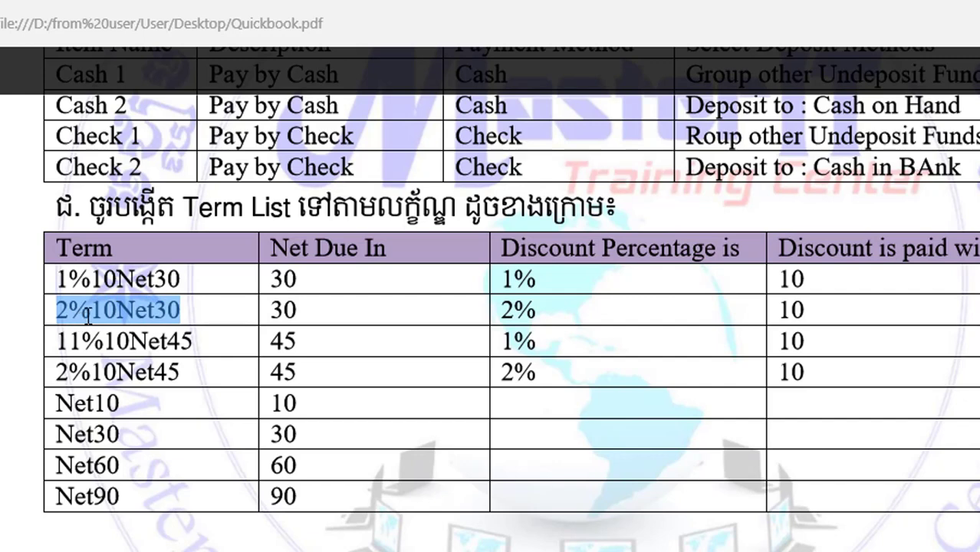
pyautogui.click(201, 346)
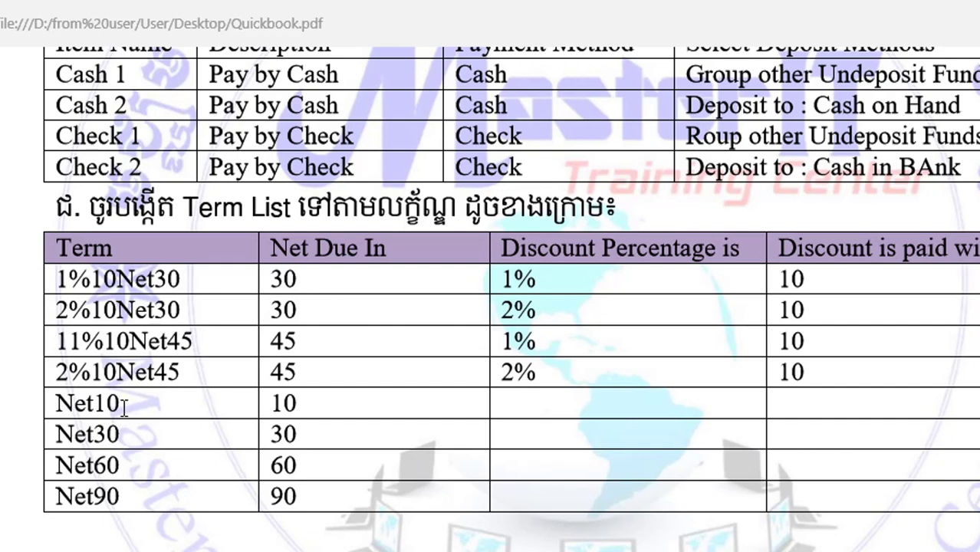
pyautogui.moveTo(124, 407); pyautogui.dragTo(56, 406)
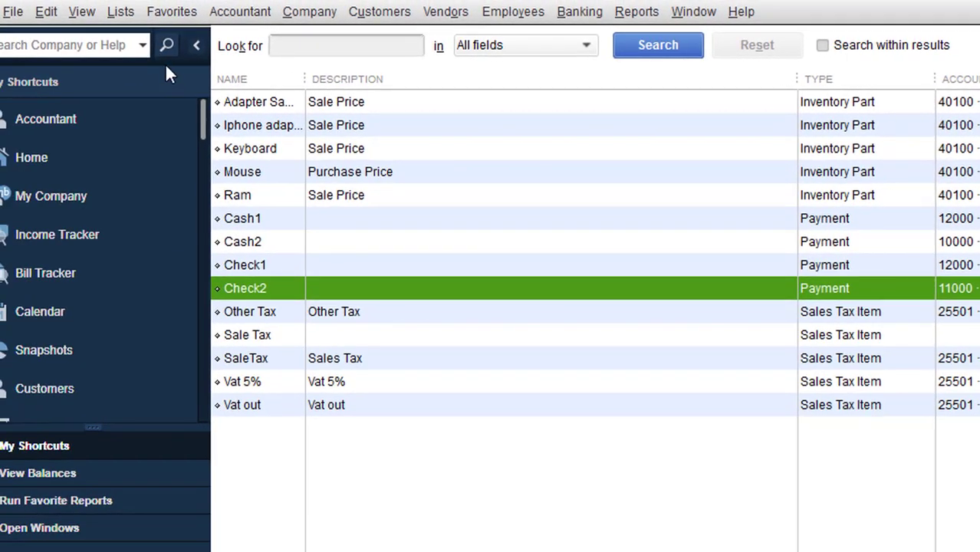
# Step: Open the Terms List from the customer and vendor profile lists in QuickBooks and start a new term
pyautogui.click(79, 9)
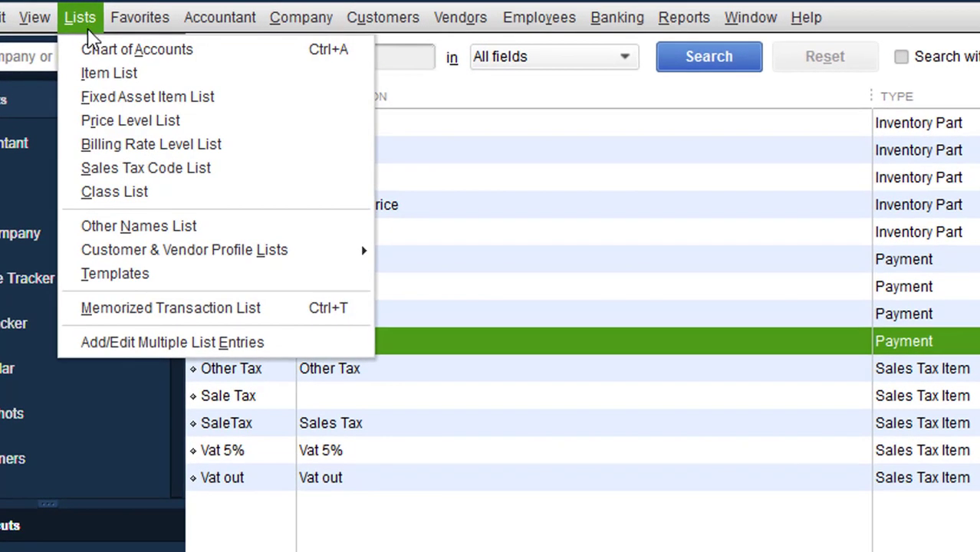
pyautogui.moveTo(123, 257)
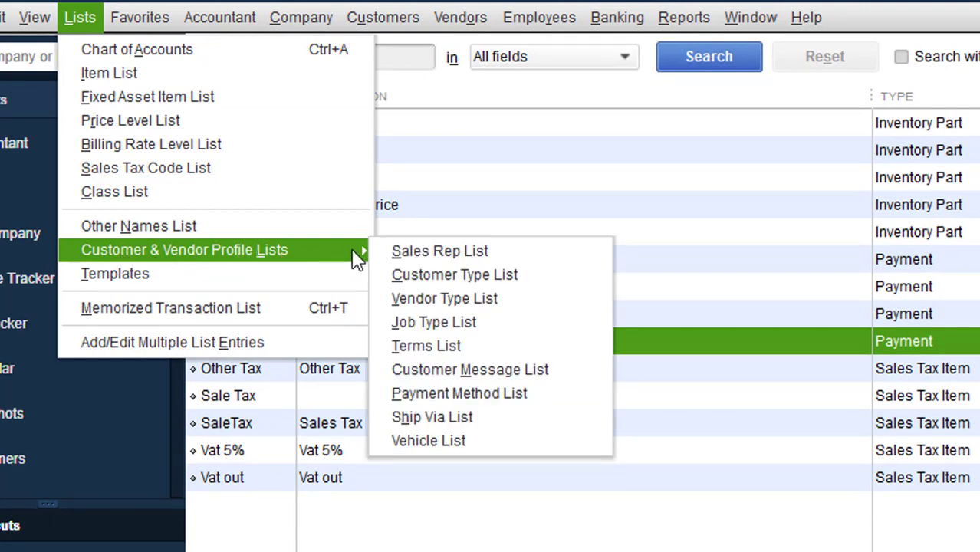
pyautogui.click(424, 347)
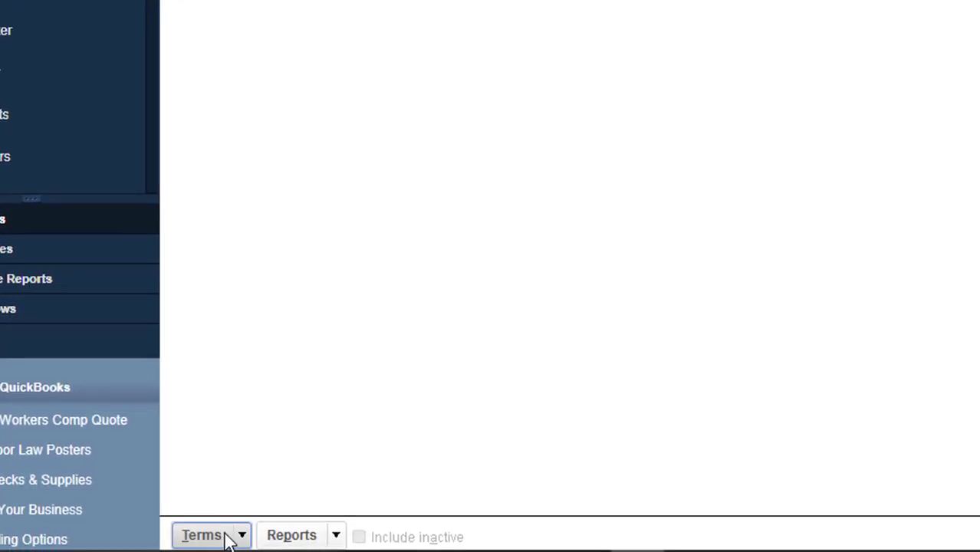
pyautogui.click(228, 536)
pyautogui.click(285, 298)
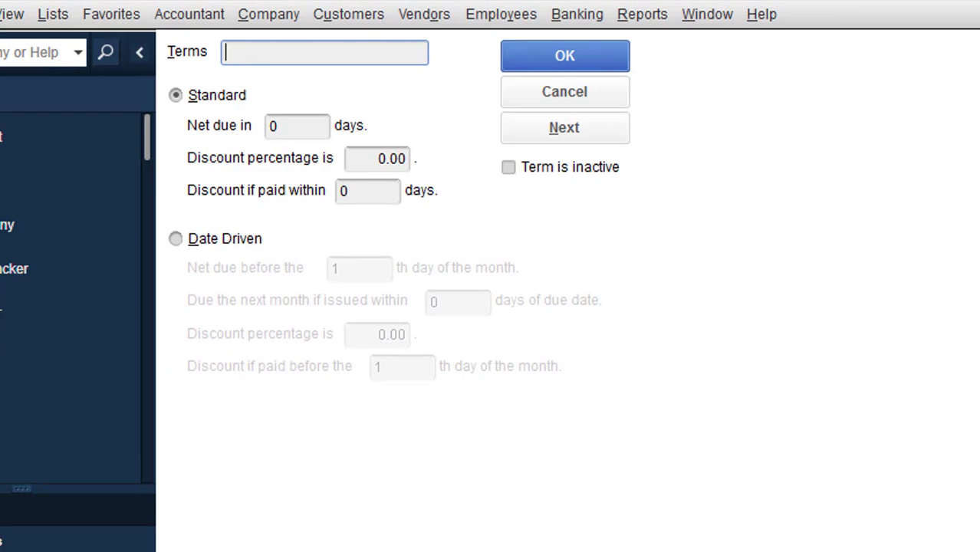
# Step: Check the third term's row in the exercise PDF, and name the new term 11%10Net45
pyautogui.hotkey('alt', 'Tab')
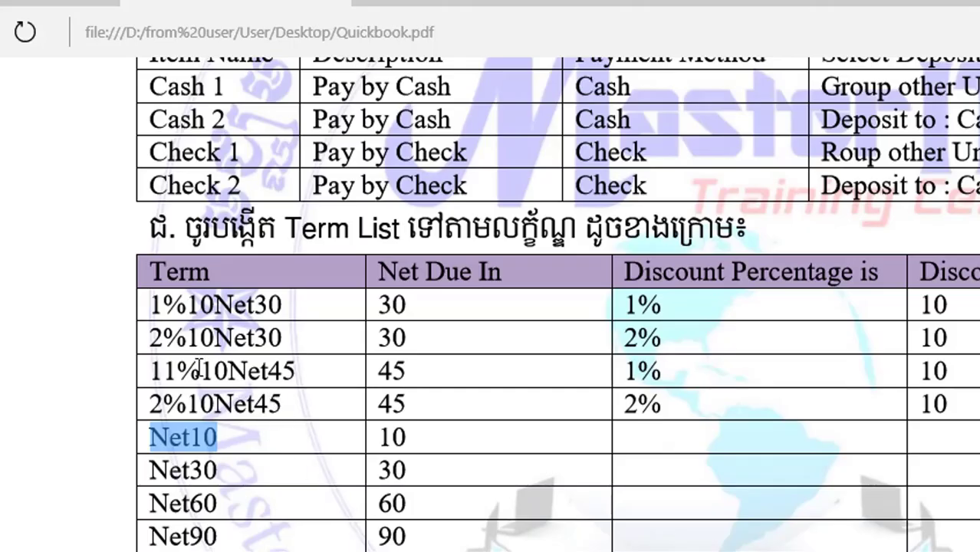
pyautogui.moveTo(153, 371); pyautogui.dragTo(250, 368)
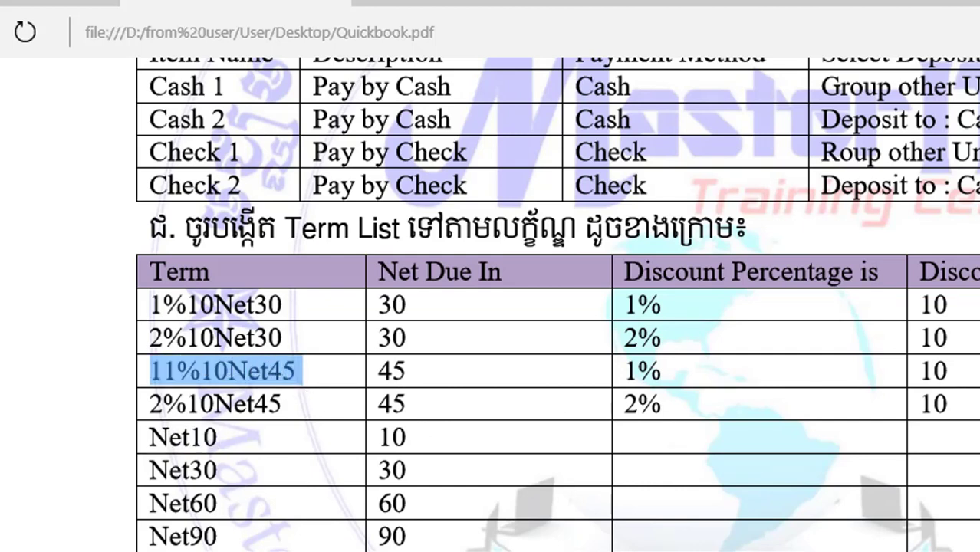
pyautogui.hotkey('alt', 'Tab')
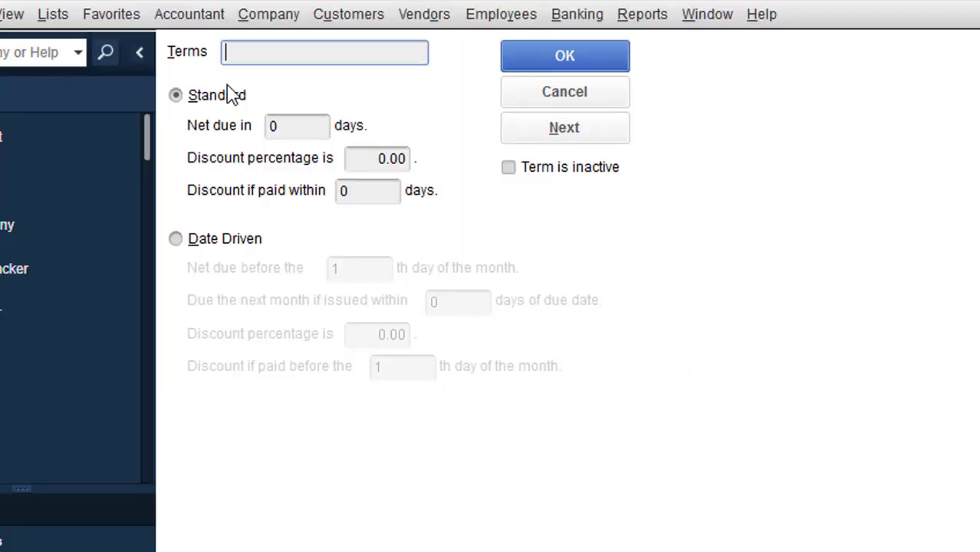
pyautogui.write('11%10N')
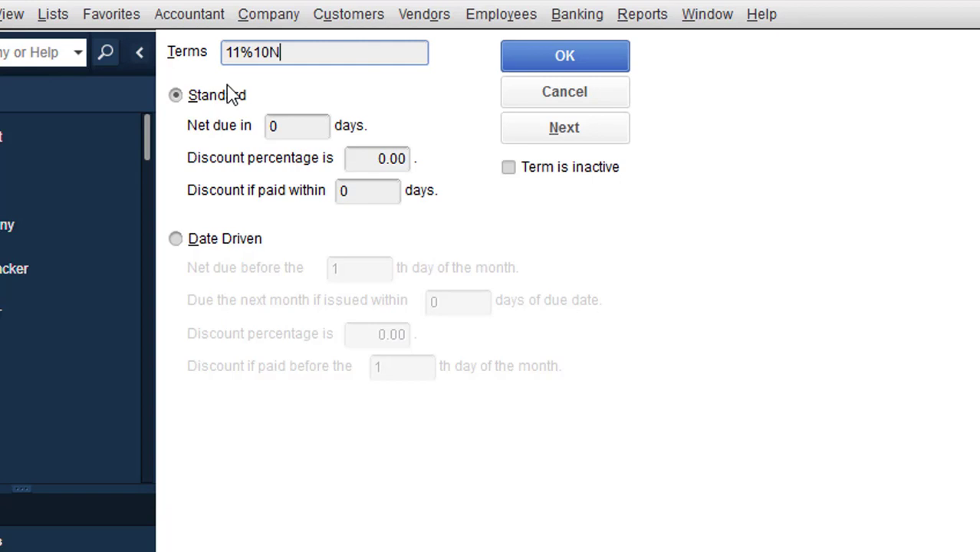
pyautogui.write('et45')
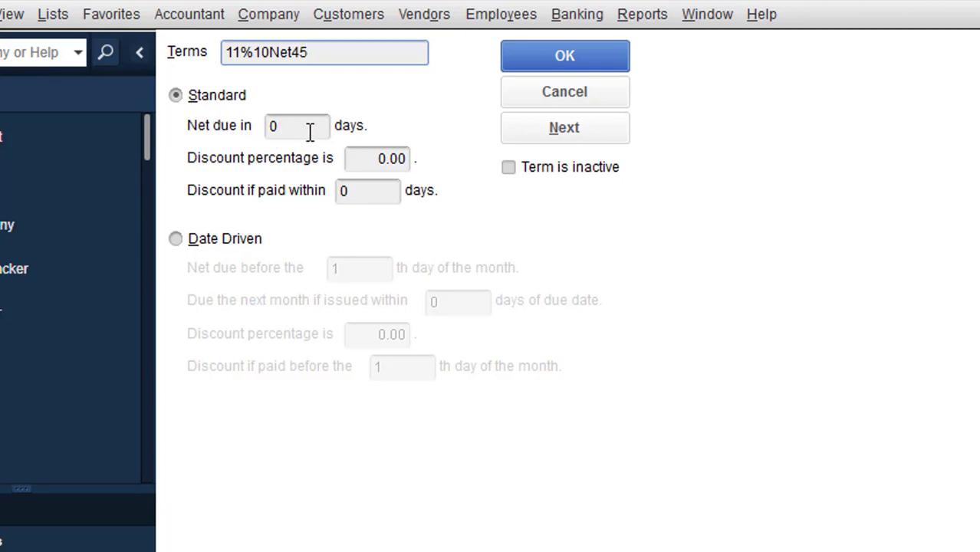
# Step: Set the 11%10Net45 term's net due to 45 days and its discount percentage to 11
pyautogui.moveTo(307, 131); pyautogui.dragTo(269, 128)
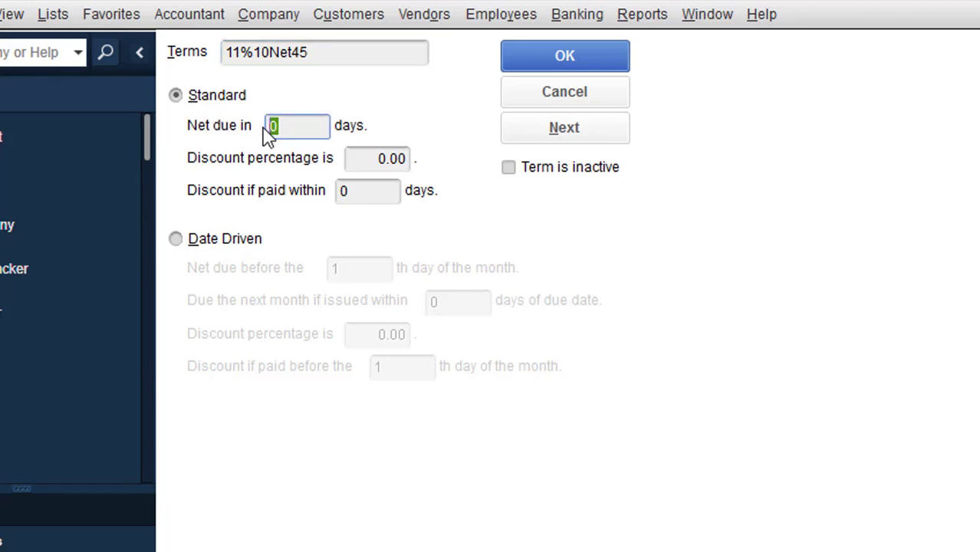
pyautogui.write('45')
pyautogui.click(360, 159)
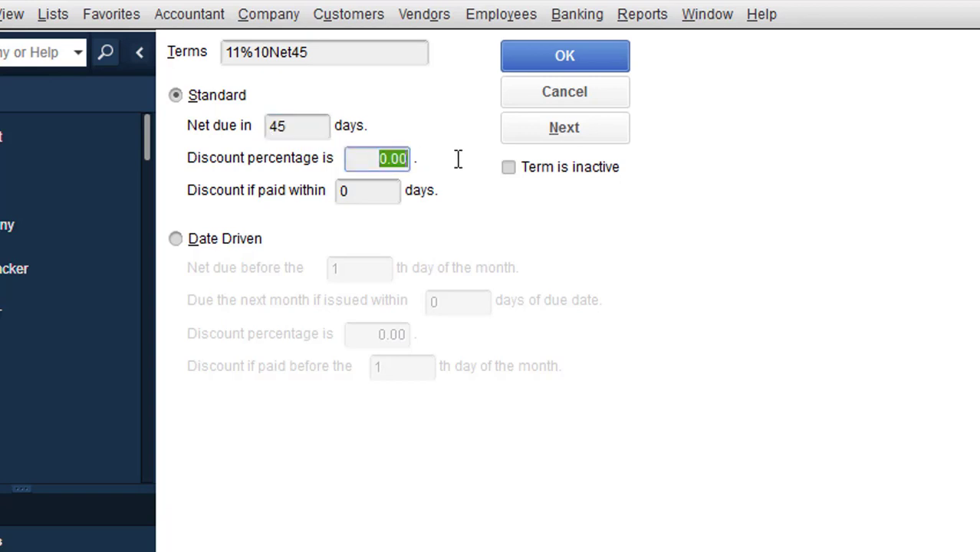
pyautogui.write('11')
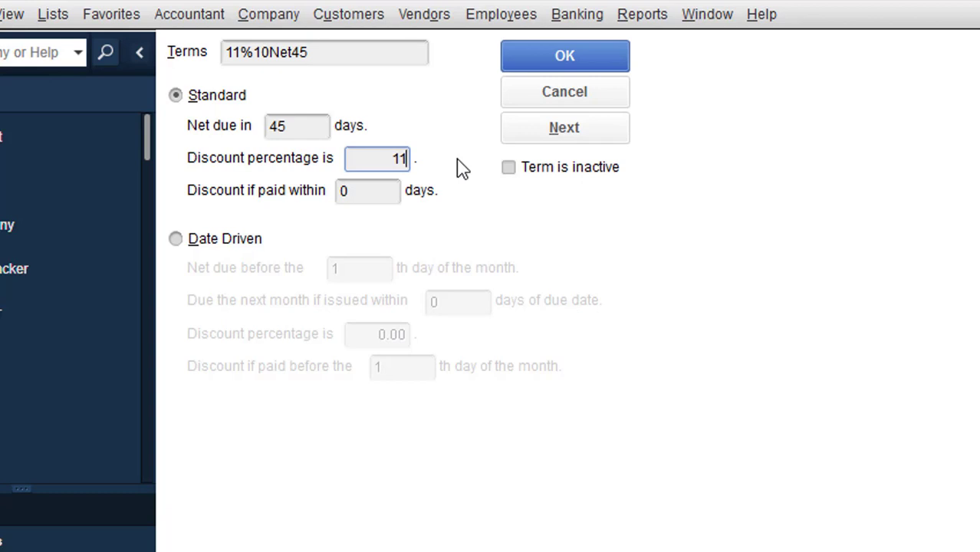
# Step: Set the 11%10Net45 term's discount to apply if paid within 10 days, and save the term
pyautogui.click(384, 190)
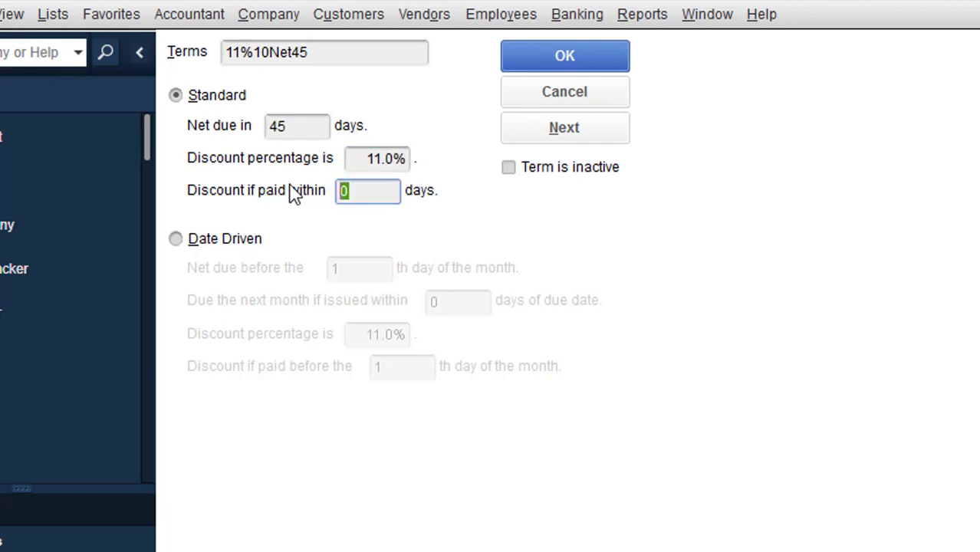
pyautogui.write('10')
pyautogui.click(563, 129)
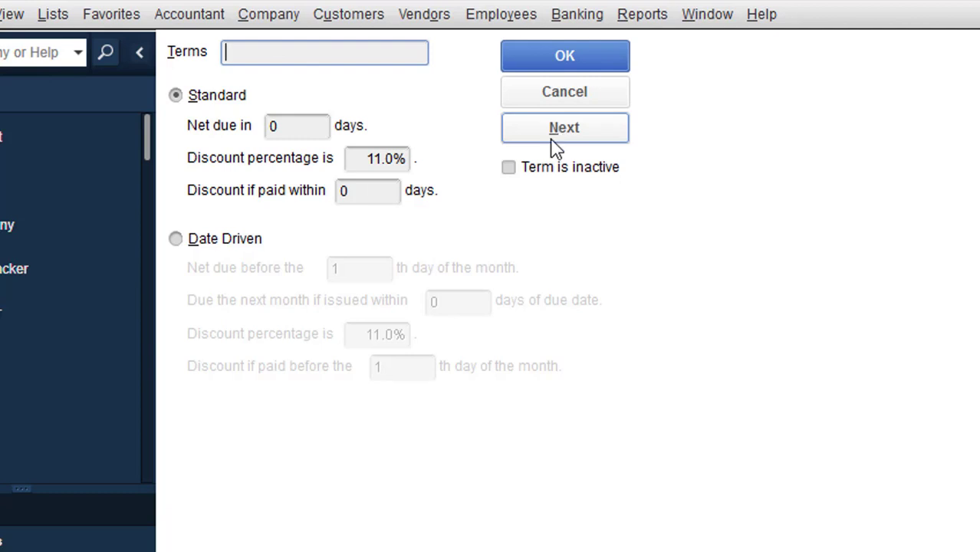
# Step: Check the 2%10Net45 and Net10 rows in the exercise PDF, and return to the Terms List in QuickBooks
pyautogui.hotkey('alt', 'Tab')
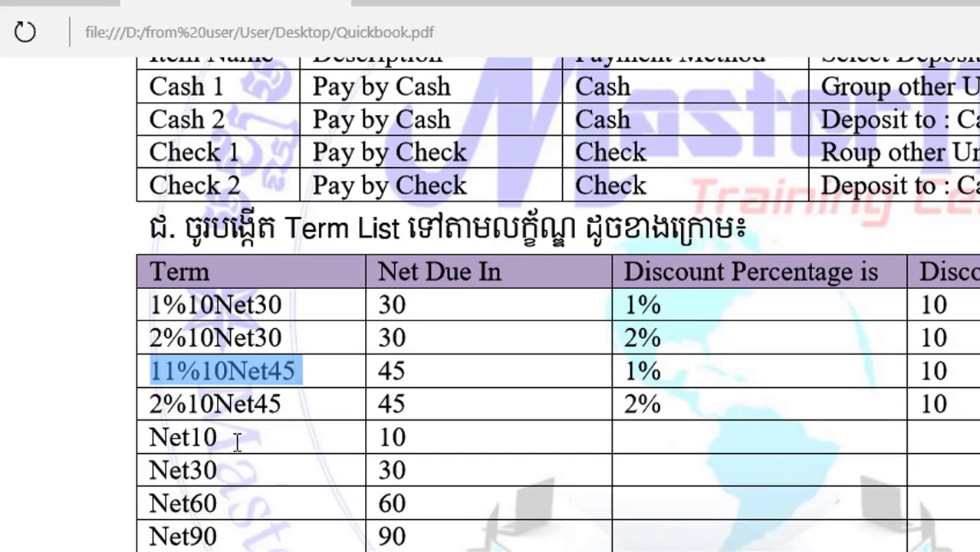
pyautogui.moveTo(293, 404); pyautogui.dragTo(151, 404)
pyautogui.moveTo(227, 439); pyautogui.dragTo(150, 437)
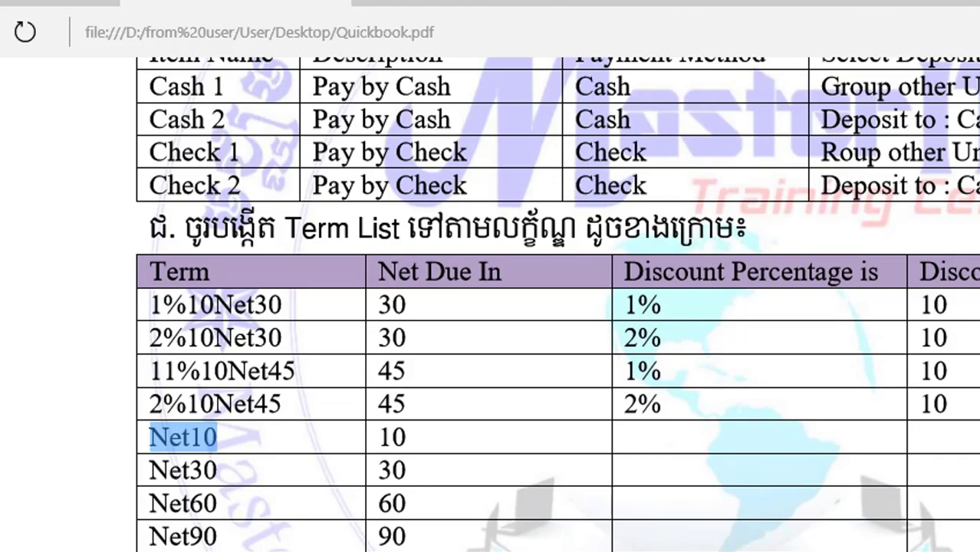
pyautogui.hotkey('alt', 'Tab')
pyautogui.click(560, 58)
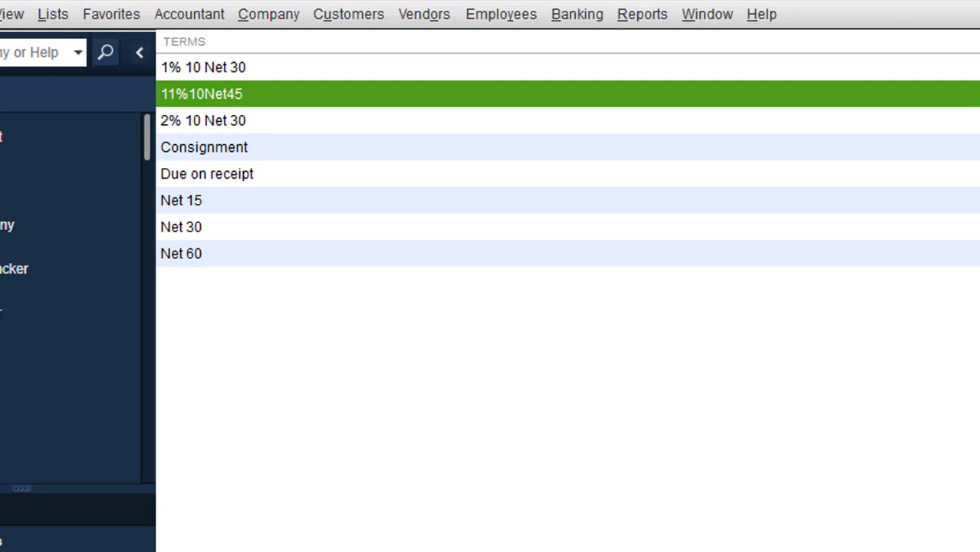
# Step: Start a new term named 2%10Net45 with net due in 45 days
pyautogui.hotkey('ctrl', 'n')
pyautogui.write('2')
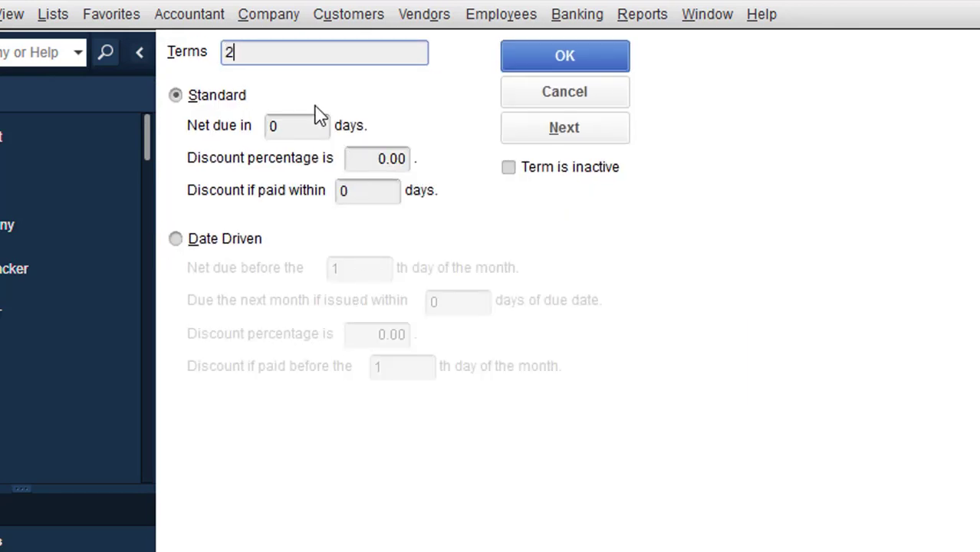
pyautogui.write('%10Net45')
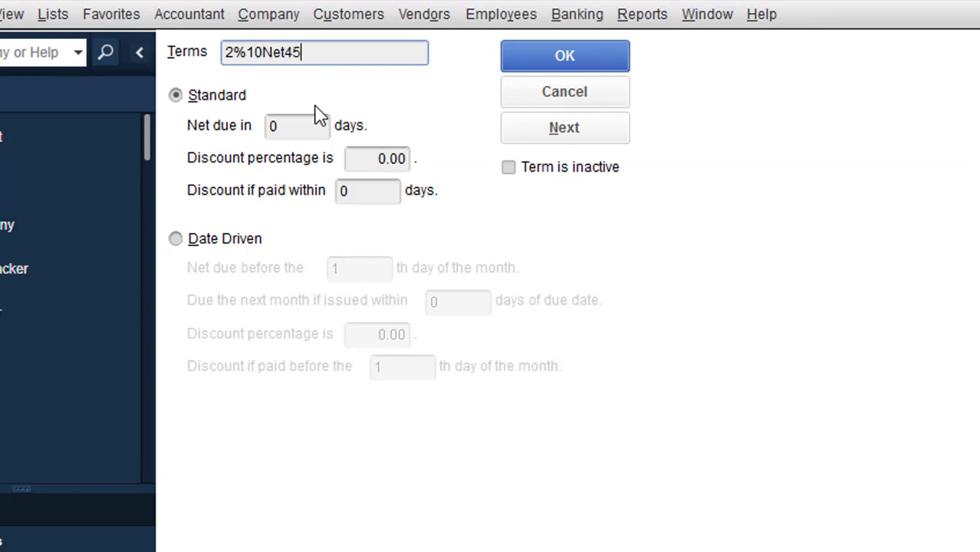
pyautogui.click(279, 125)
pyautogui.write('45')
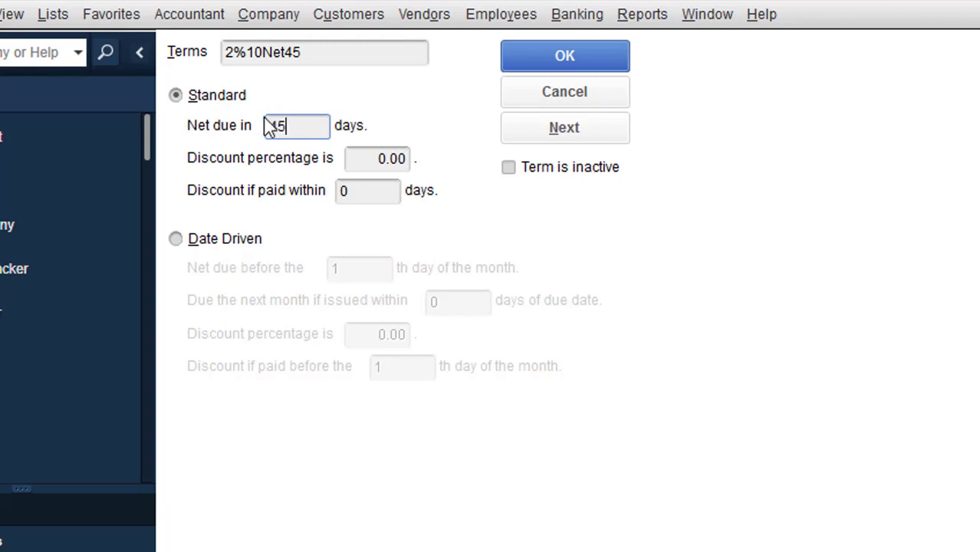
# Step: Give the 2%10Net45 term a 2% discount if paid within 10 days, and save it
pyautogui.click(373, 157)
pyautogui.write('2')
pyautogui.click(395, 190)
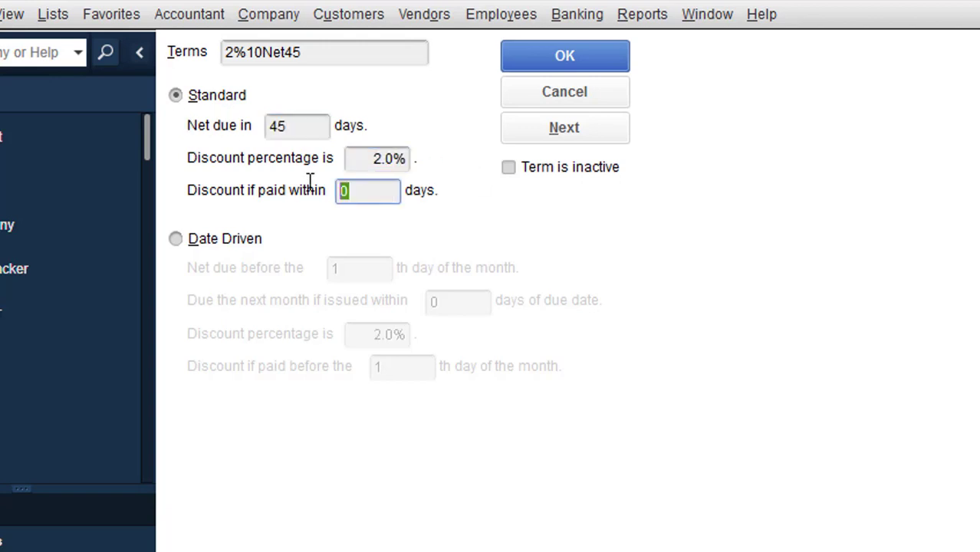
pyautogui.write('10')
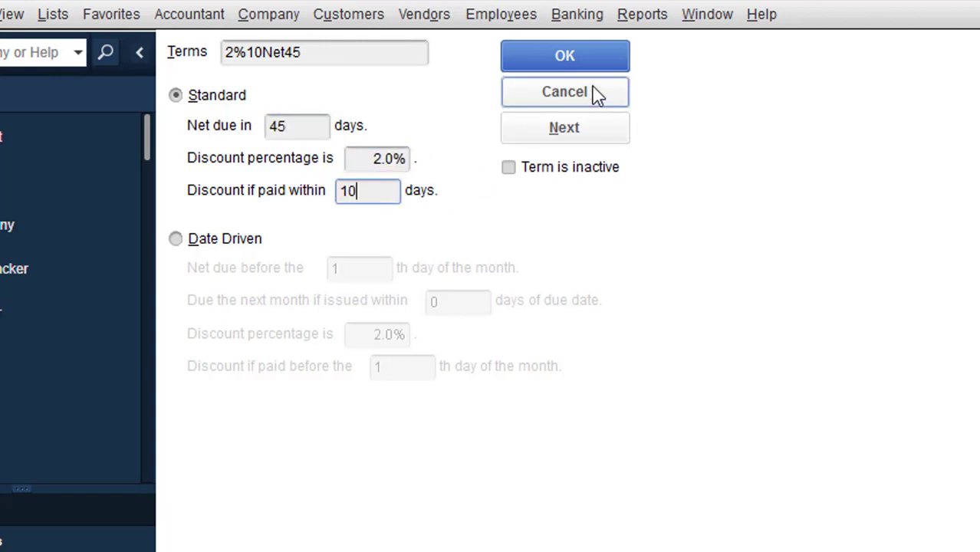
pyautogui.click(587, 130)
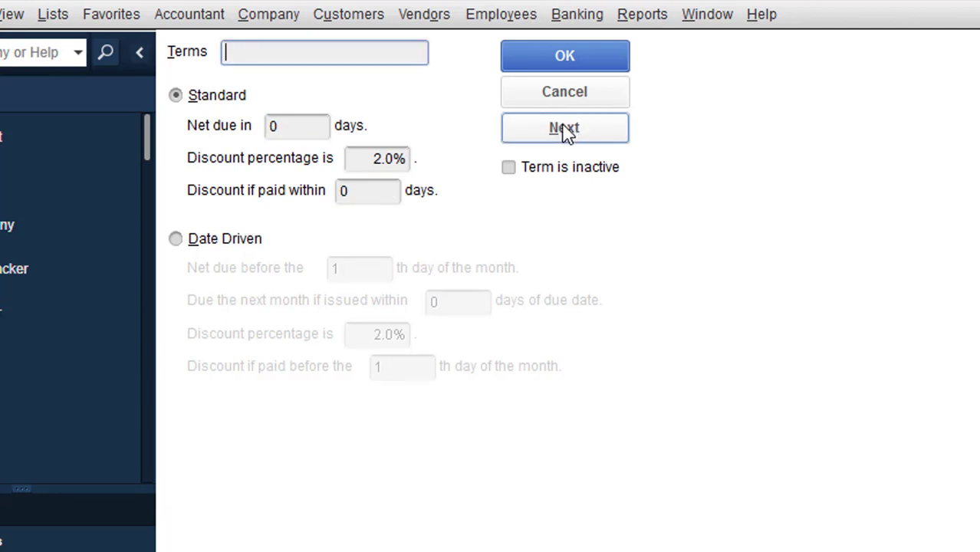
# Step: Create a term named 90Net with net due in 90 days and a 0% discount, and return to the Terms List
pyautogui.write('90Net')
pyautogui.click(326, 131)
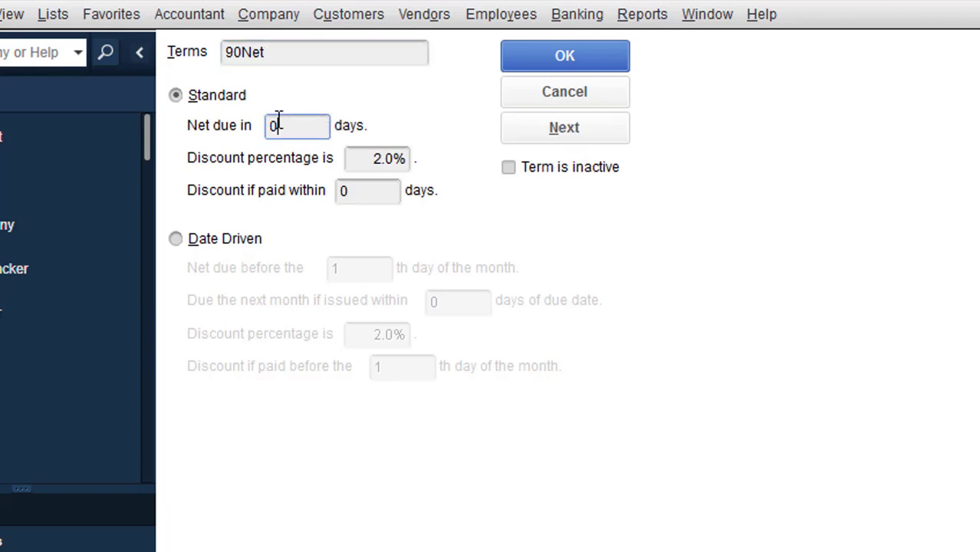
pyautogui.write('90')
pyautogui.click(390, 189)
pyautogui.click(370, 164)
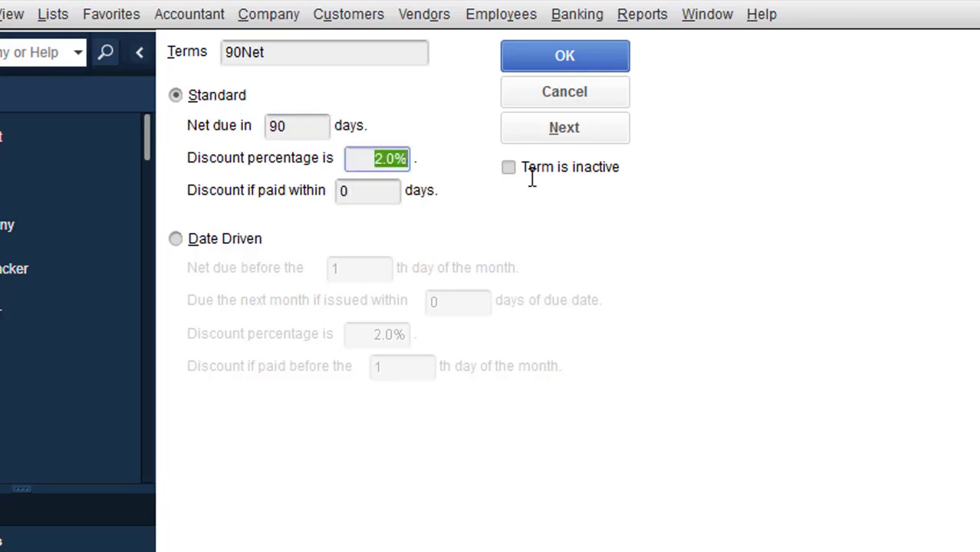
pyautogui.write('0')
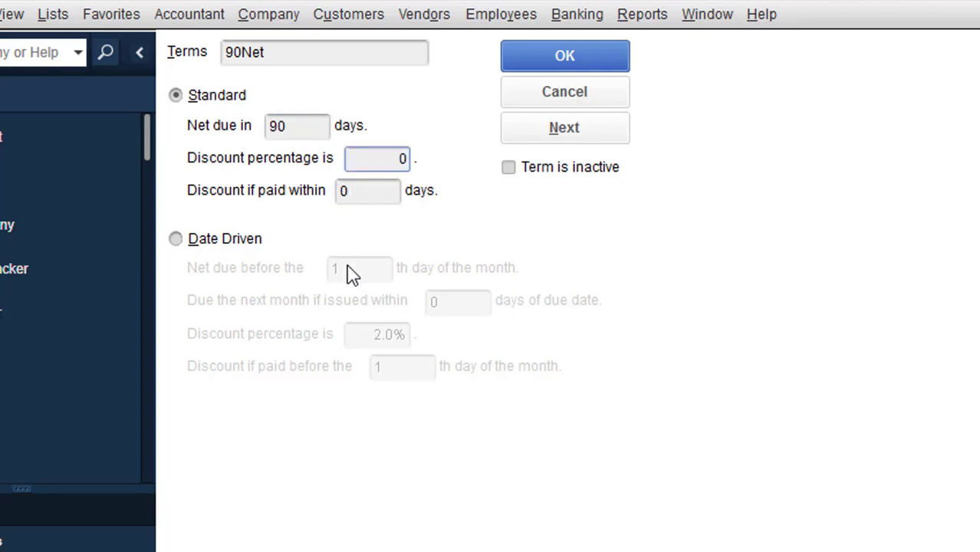
pyautogui.click(565, 129)
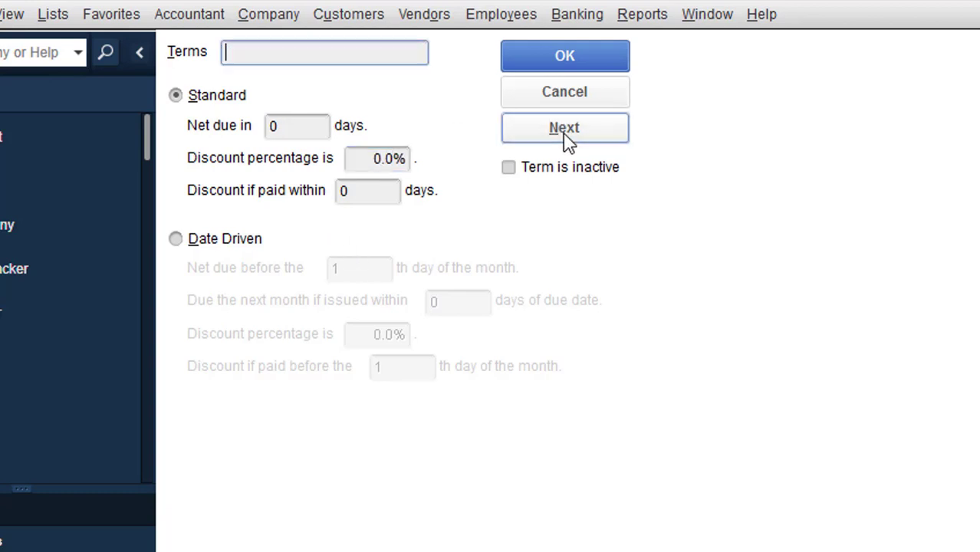
pyautogui.click(547, 57)
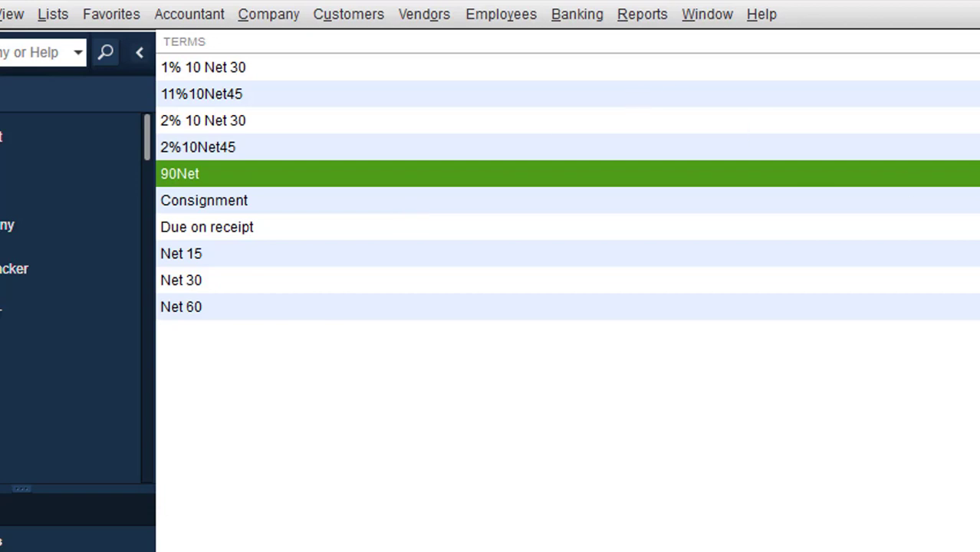
# Step: Switch to the exercise PDF and review the Payment and Term List tables and the first transaction exercise below them
pyautogui.hotkey('alt', 'Tab')
pyautogui.scroll(5, 558, 304)
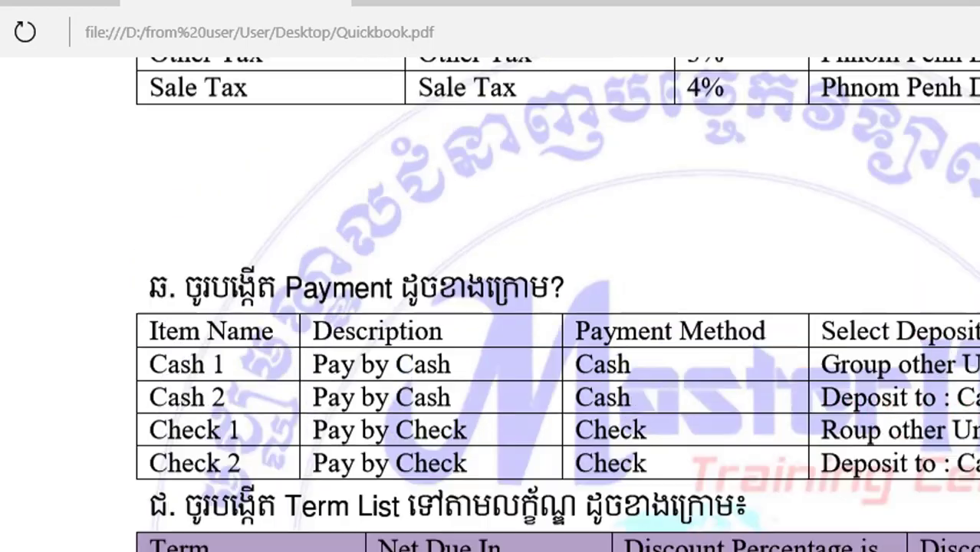
pyautogui.scroll(-6, 558, 304)
pyautogui.scroll(-1, 557, 303)
pyautogui.scroll(5, 557, 303)
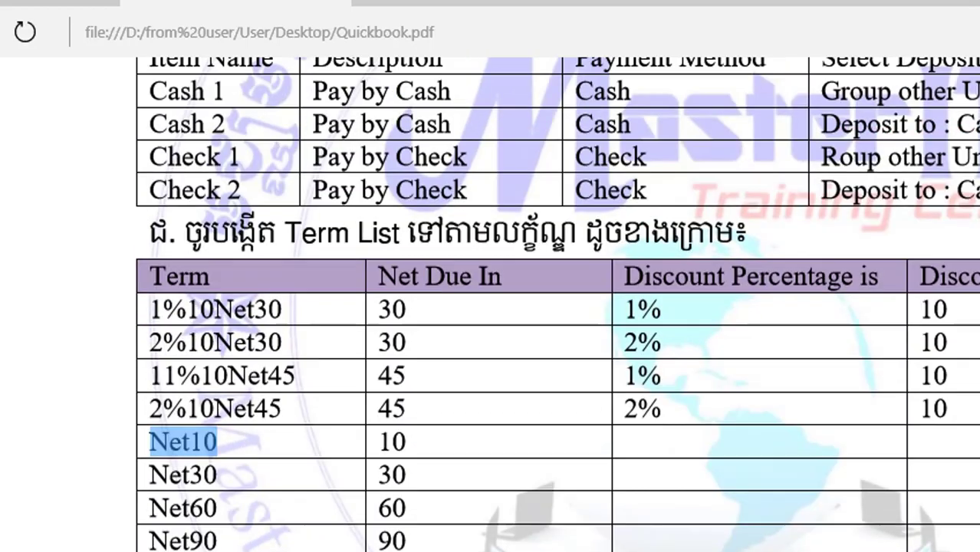
pyautogui.scroll(-2, 557, 304)
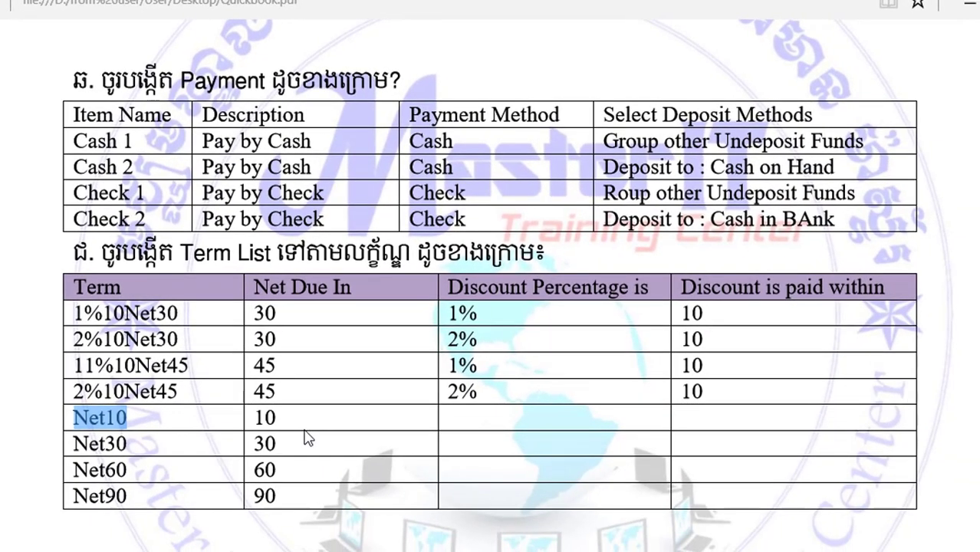
pyautogui.scroll(-6, 307, 437)
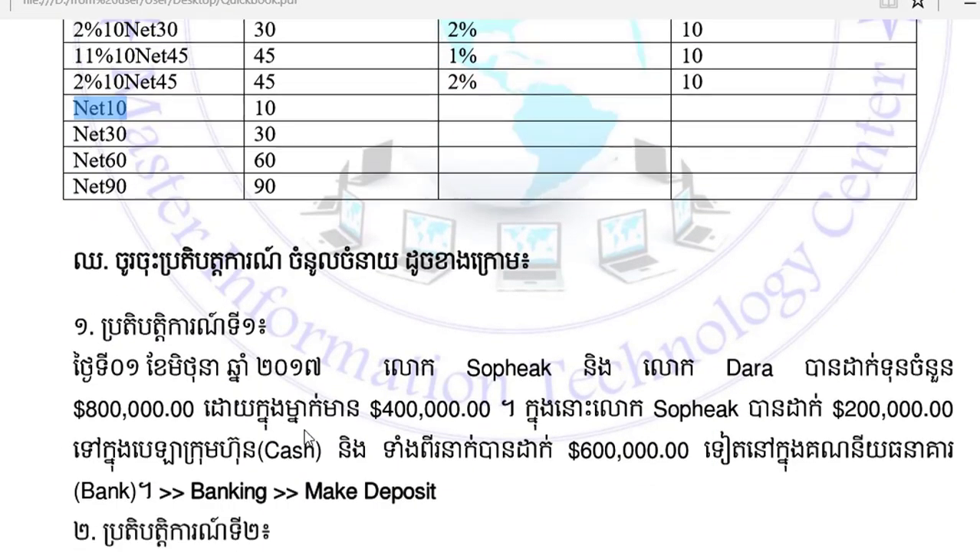